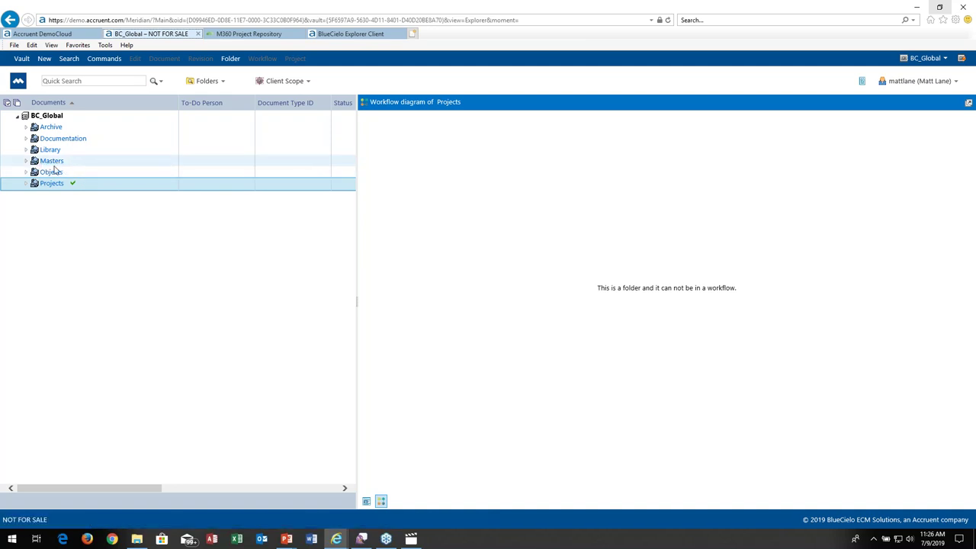
- Browse the subfolders of Masters, Projects and Objects in the BC_Global vault, leaving only Masters expanded
left_click(26, 161)
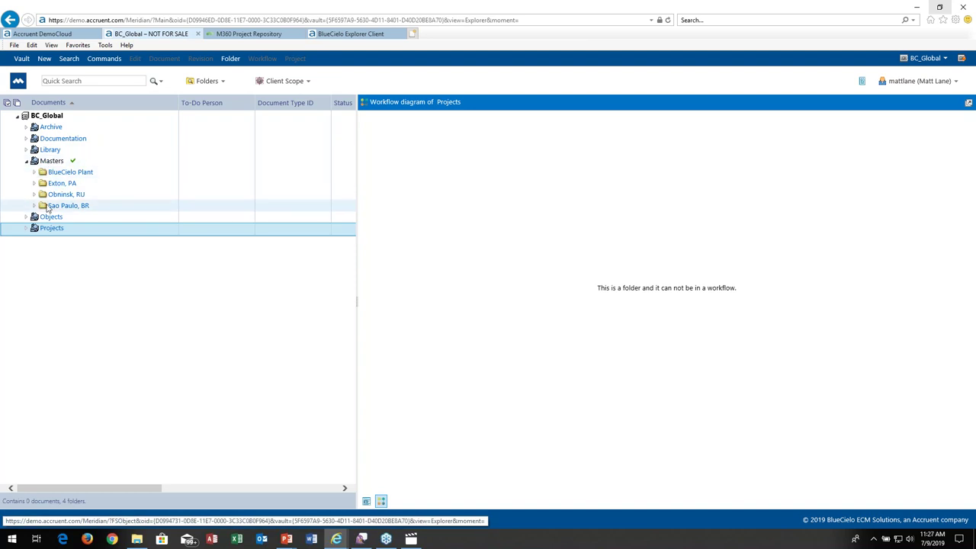
left_click(26, 229)
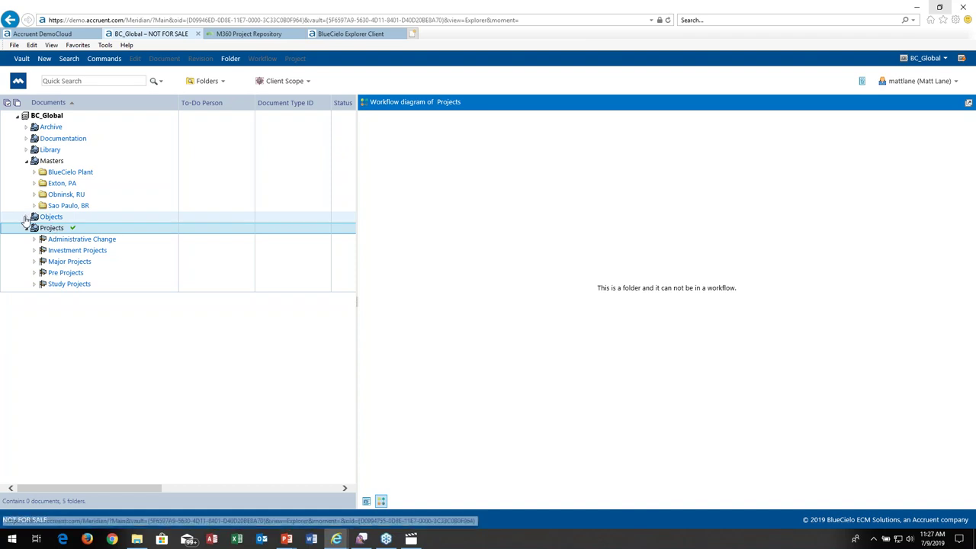
left_click(26, 219)
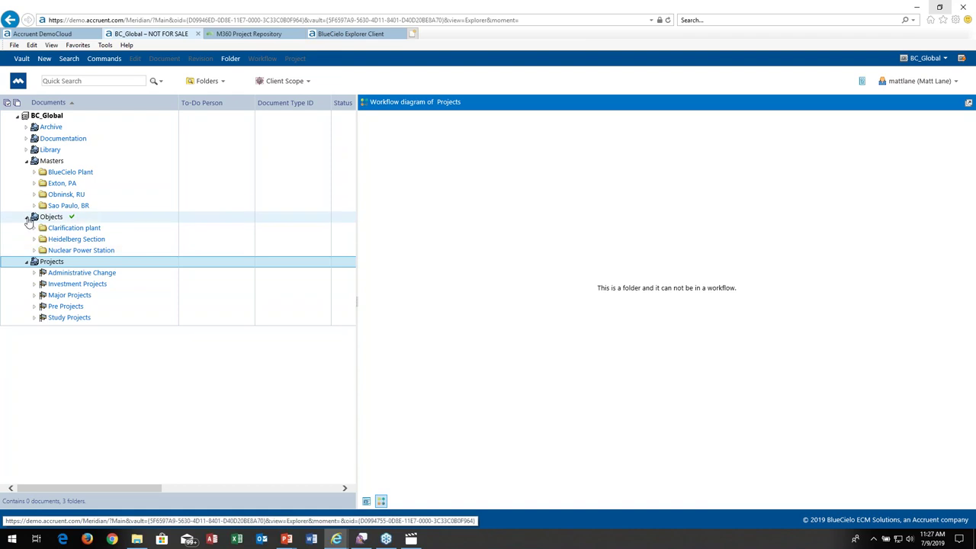
left_click(26, 217)
left_click(28, 229)
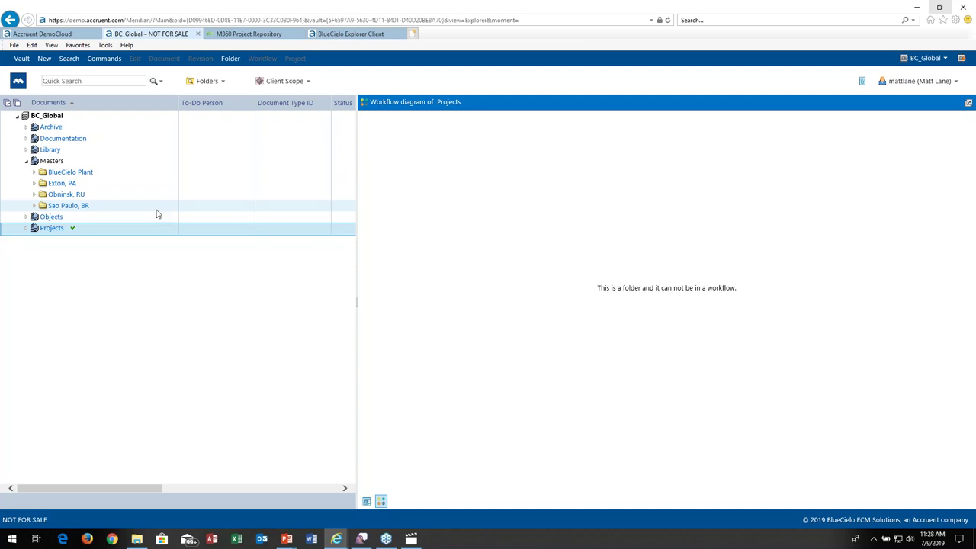
- Go to BlueCielo Plant > Electrical > CTD under Masters and select the drawing CTD-32-0015.dwg
left_click(34, 173)
left_click(42, 195)
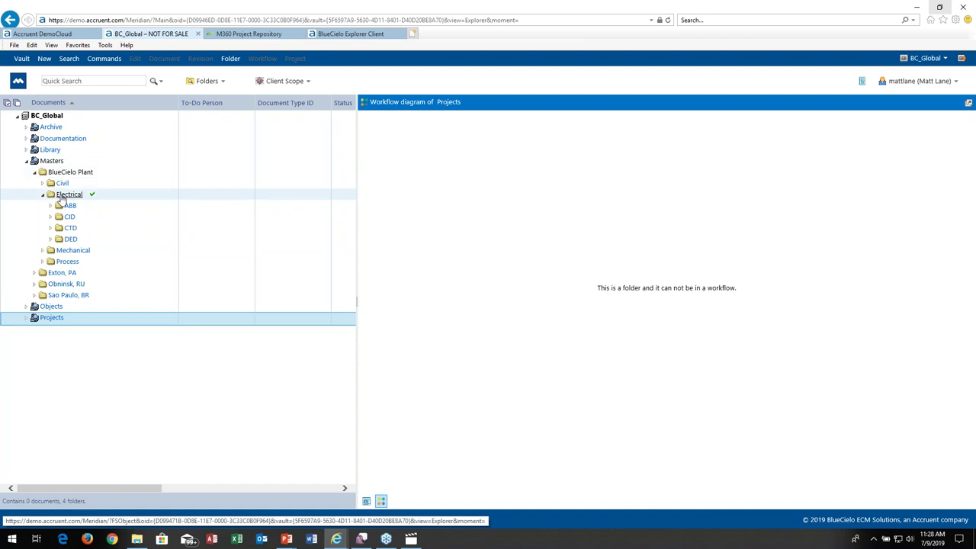
left_click(50, 229)
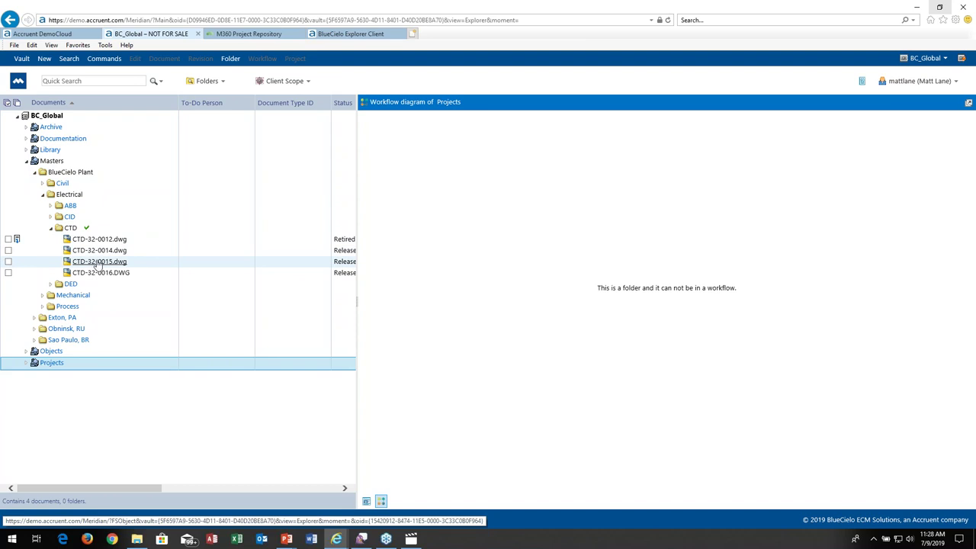
left_click(100, 262)
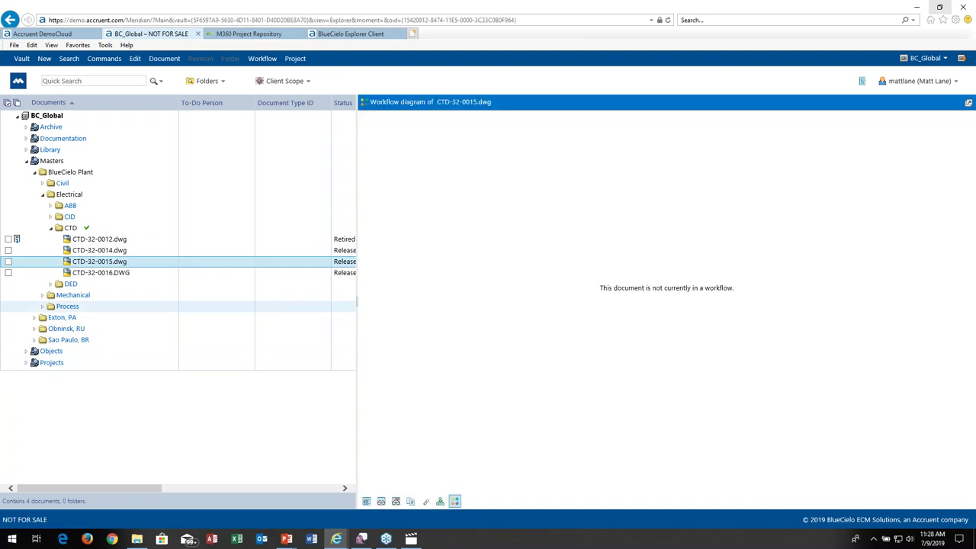
- Review the title block, general and detail properties of CTD-32-0015.dwg
left_click(366, 501)
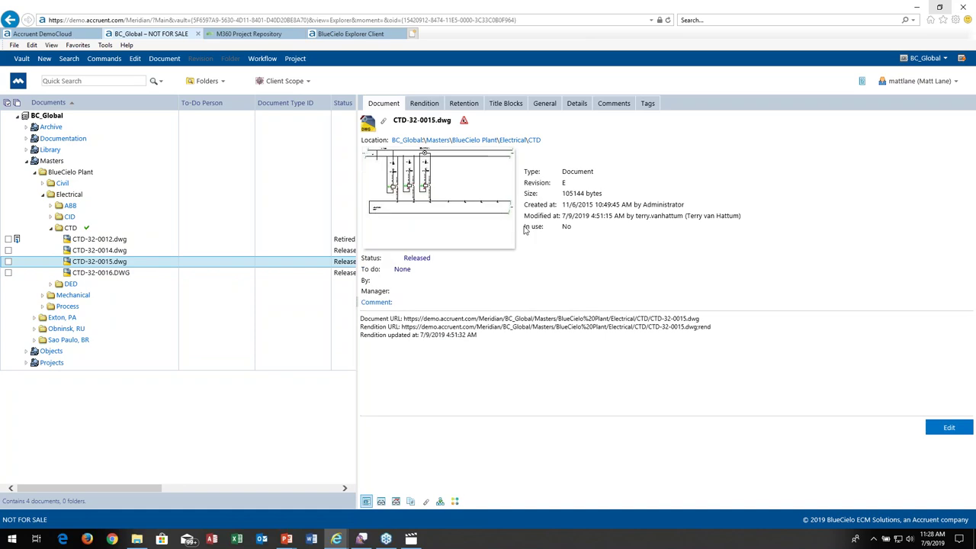
left_click(517, 105)
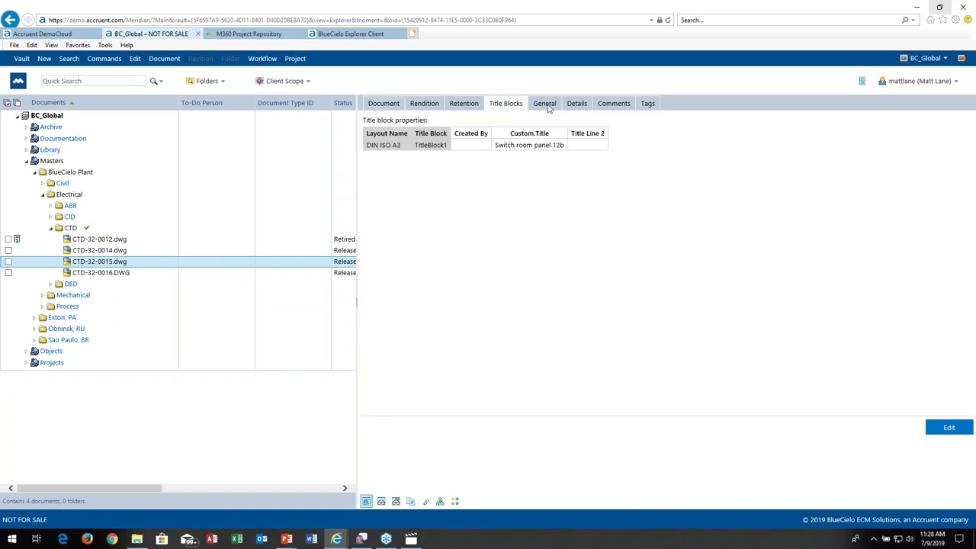
left_click(547, 107)
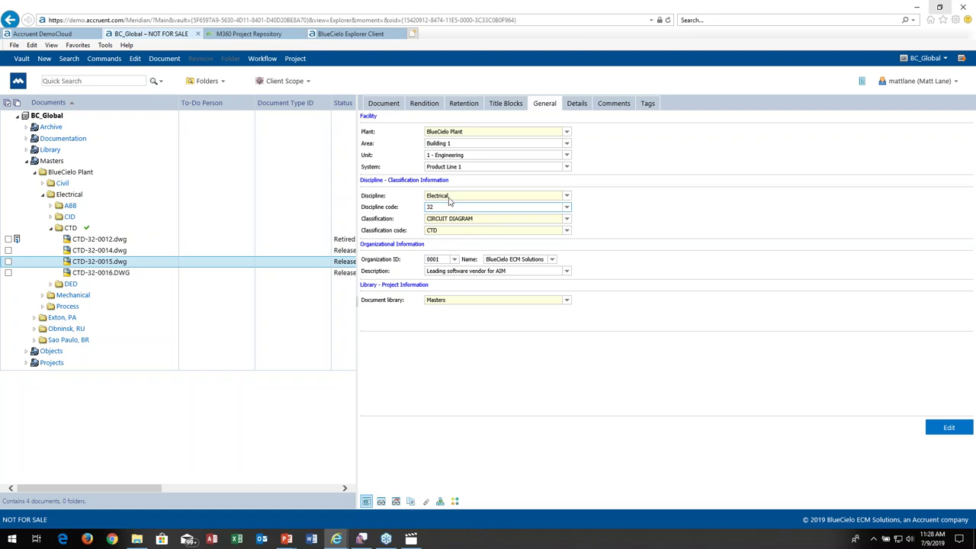
left_click(583, 106)
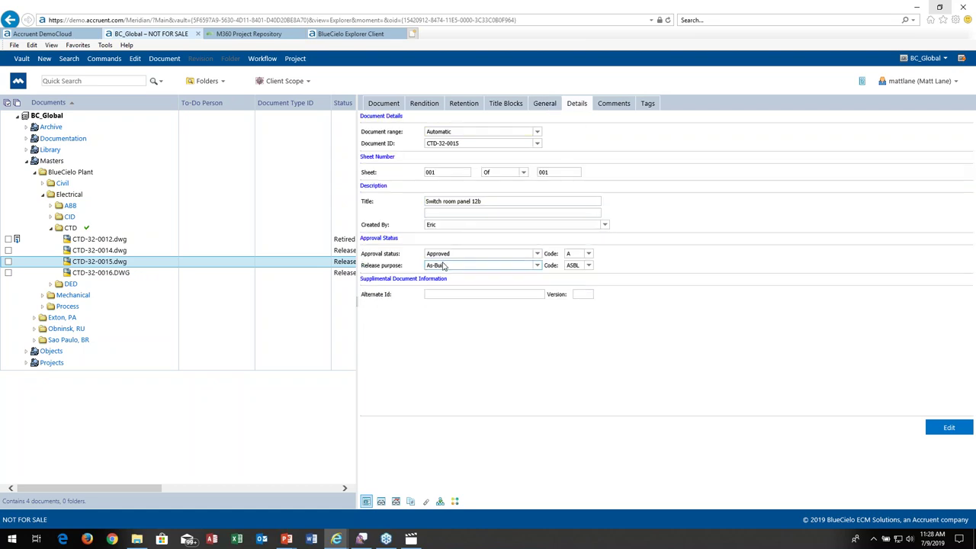
left_click(545, 105)
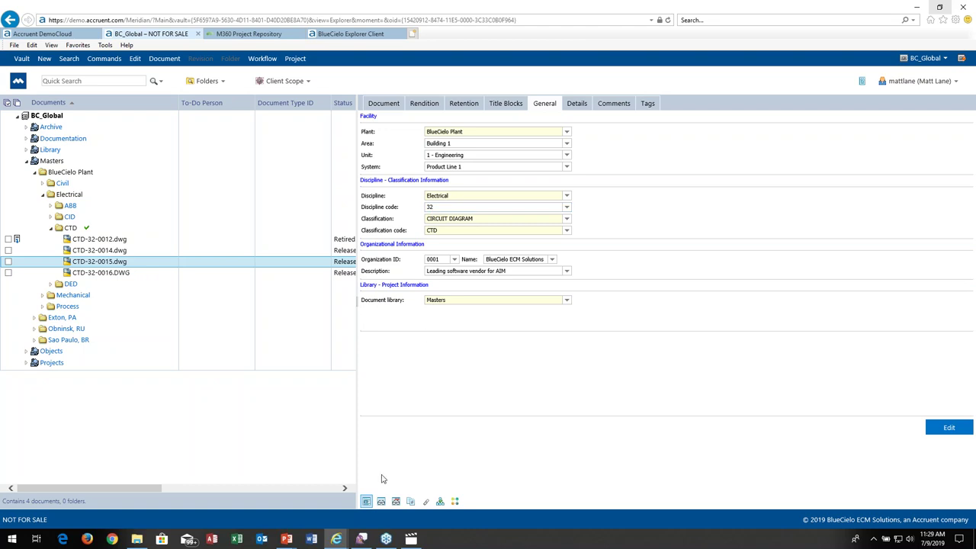
- View the native drawing and the rendition of CTD-32-0015.dwg, and return to its general properties
left_click(380, 501)
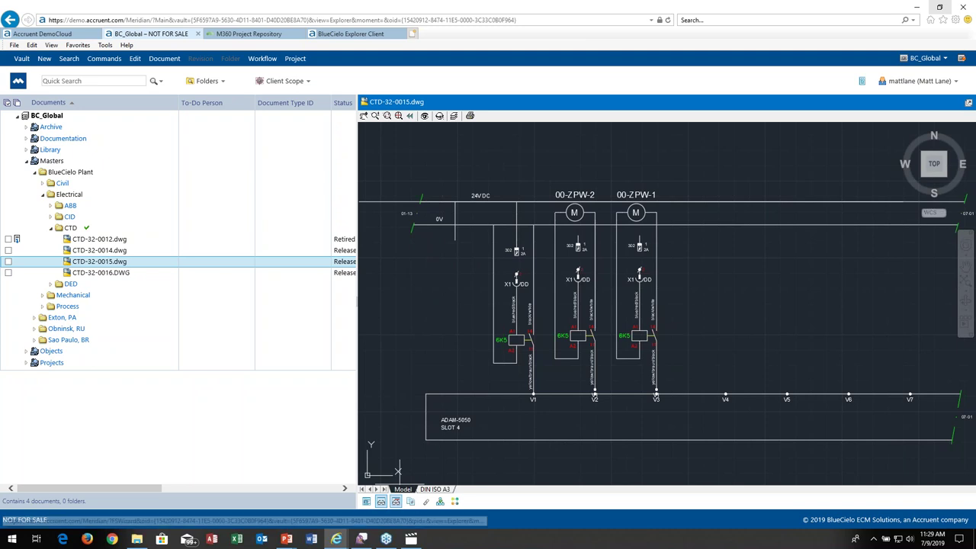
left_click(396, 501)
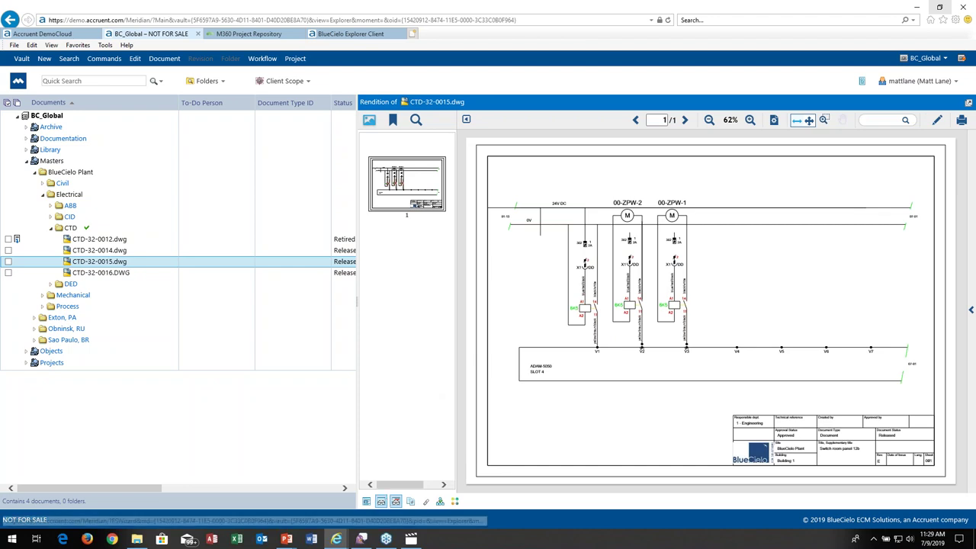
left_click(367, 501)
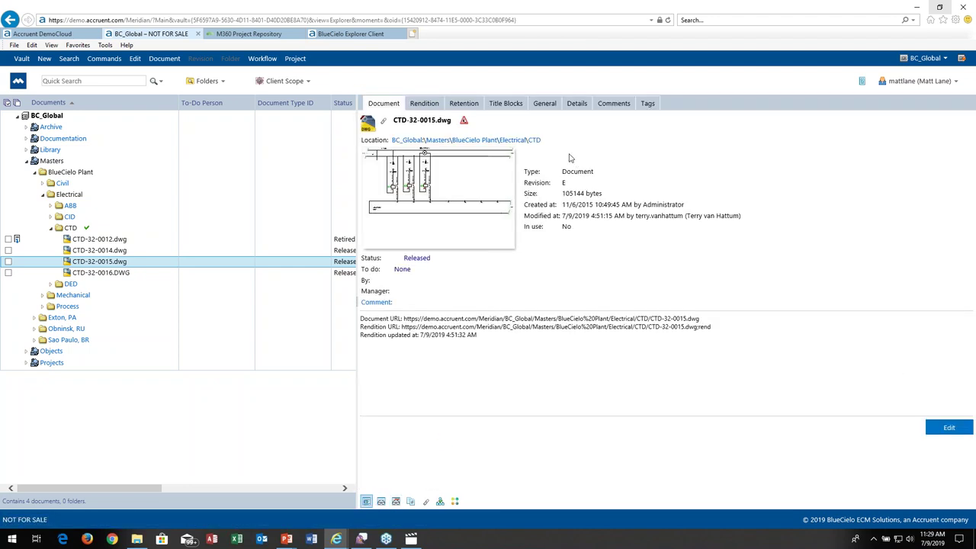
left_click(543, 104)
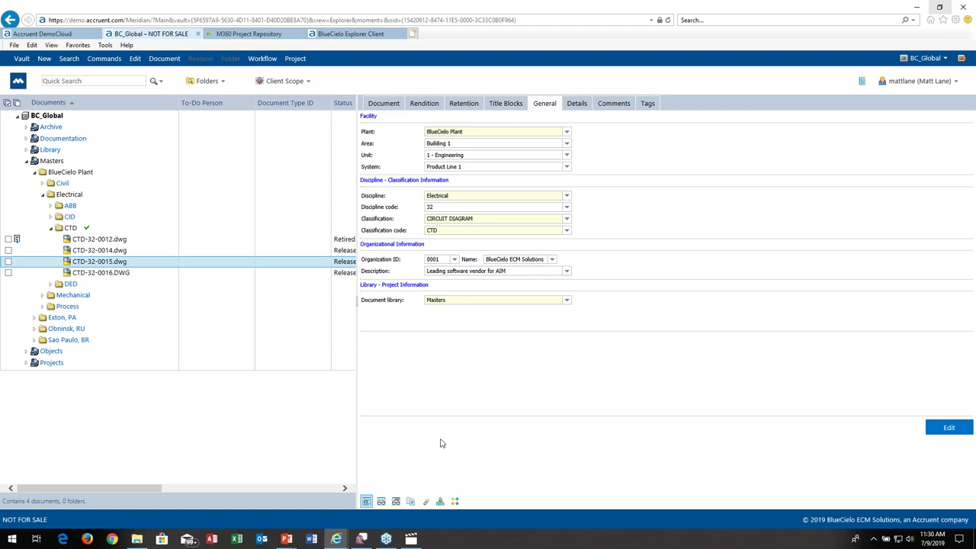
- Examine the revision history of CTD-32-0015.dwg and its incoming and outgoing references
left_click(410, 501)
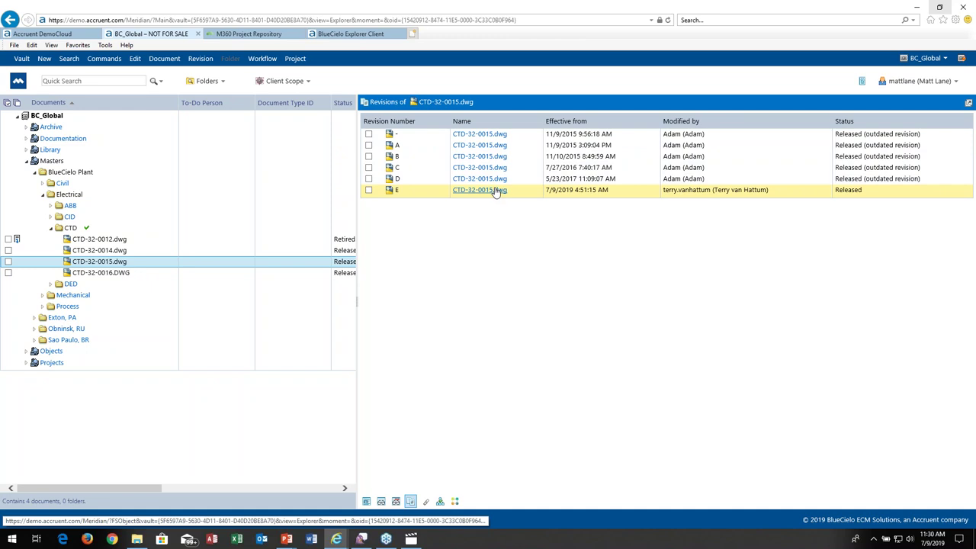
left_click(426, 501)
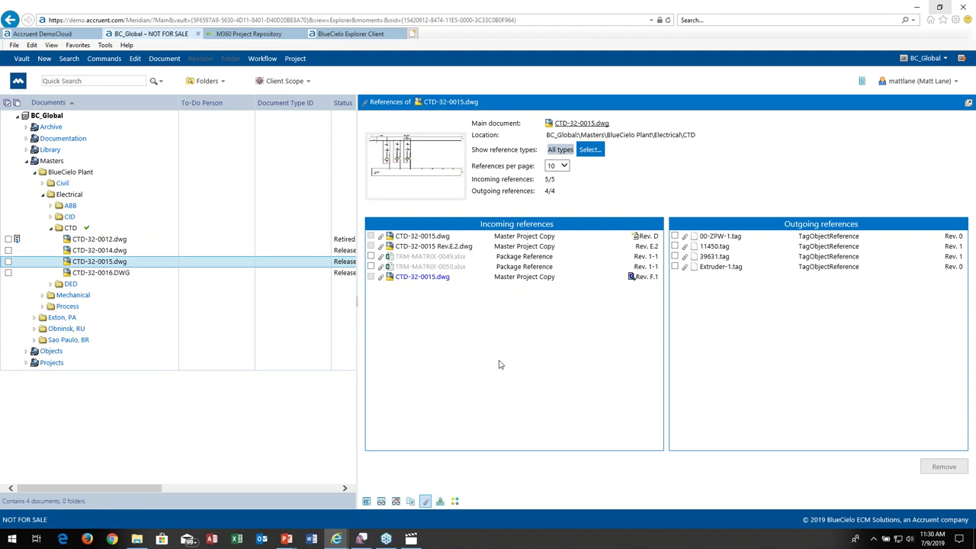
- List the master and project copies of CTD-32-0015.dwg and go to the copy in the Hagerman Demo Project
left_click(440, 502)
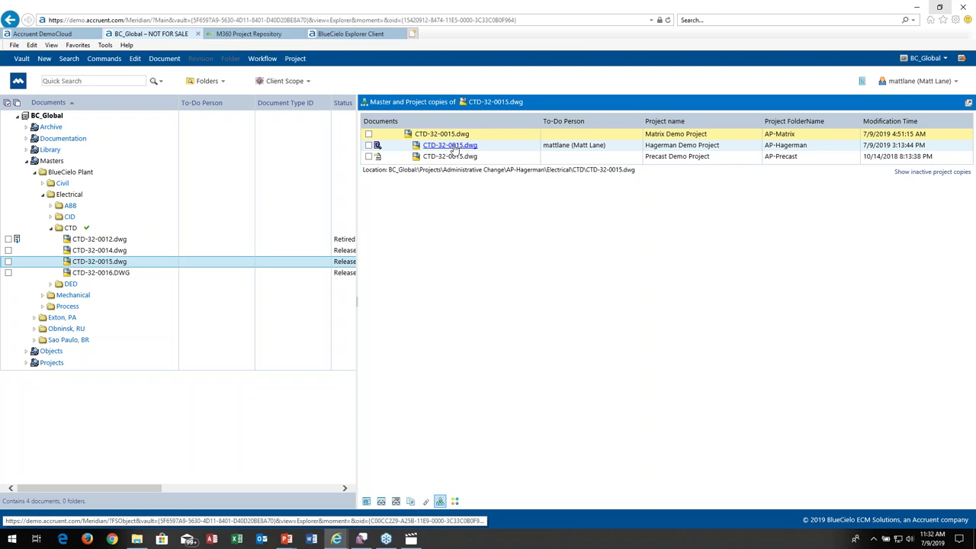
left_click(454, 146)
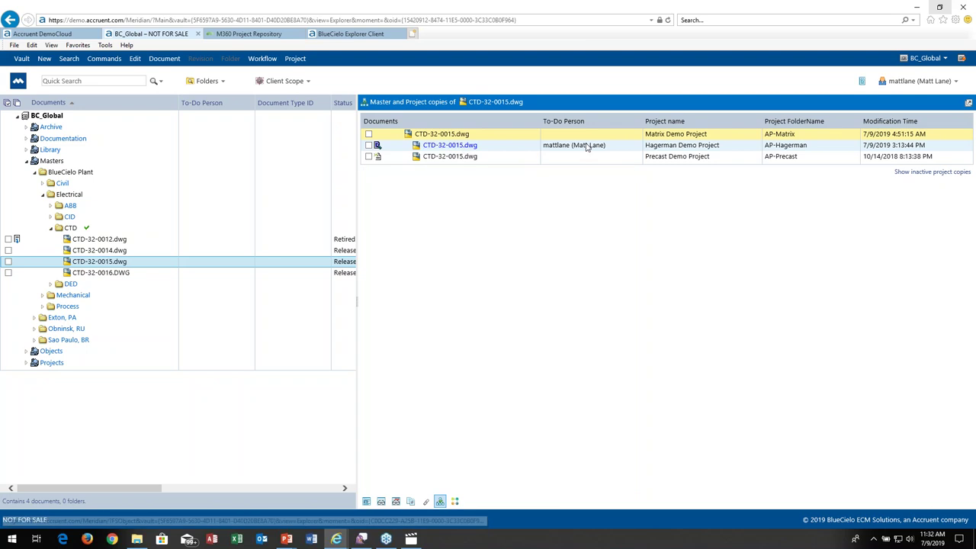
left_click(449, 147)
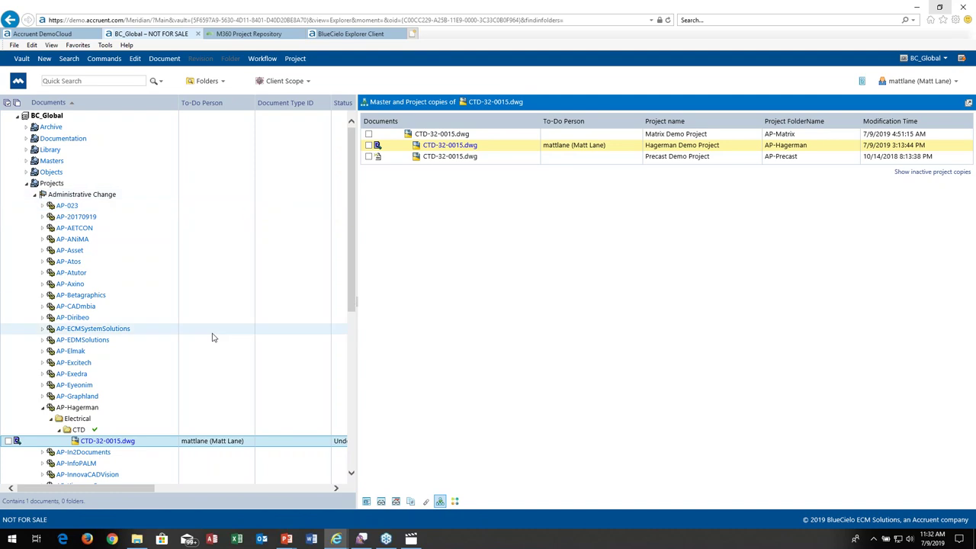
right_click(130, 444)
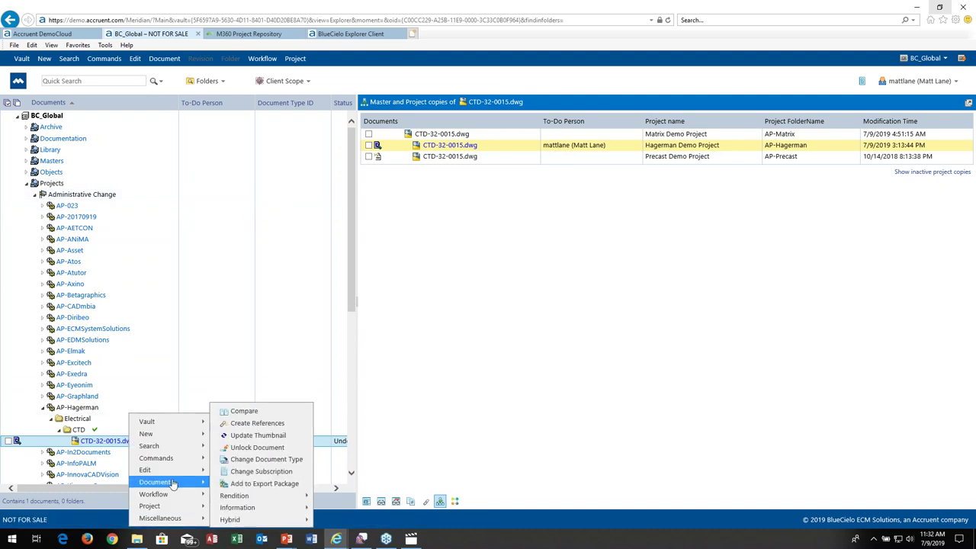
mouse_move(175, 509)
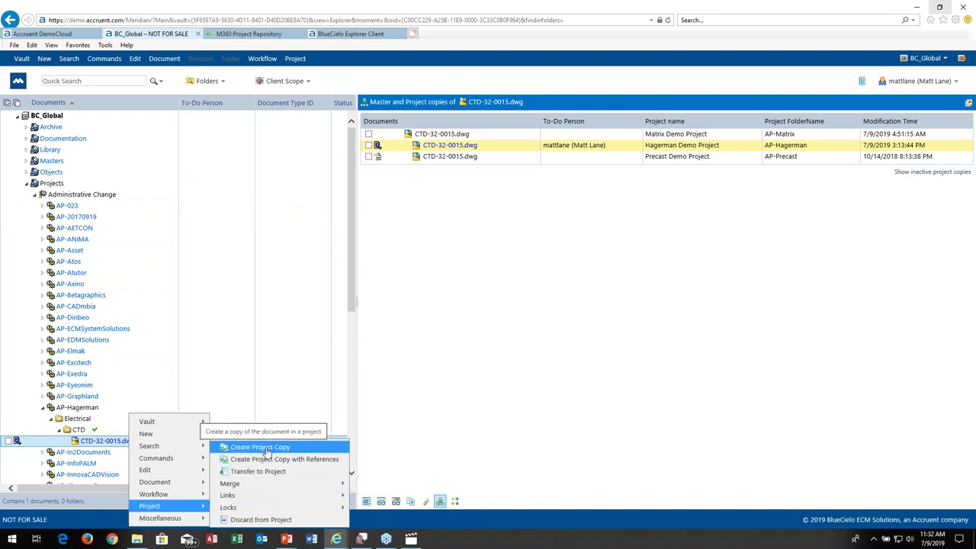
mouse_move(264, 508)
mouse_move(267, 486)
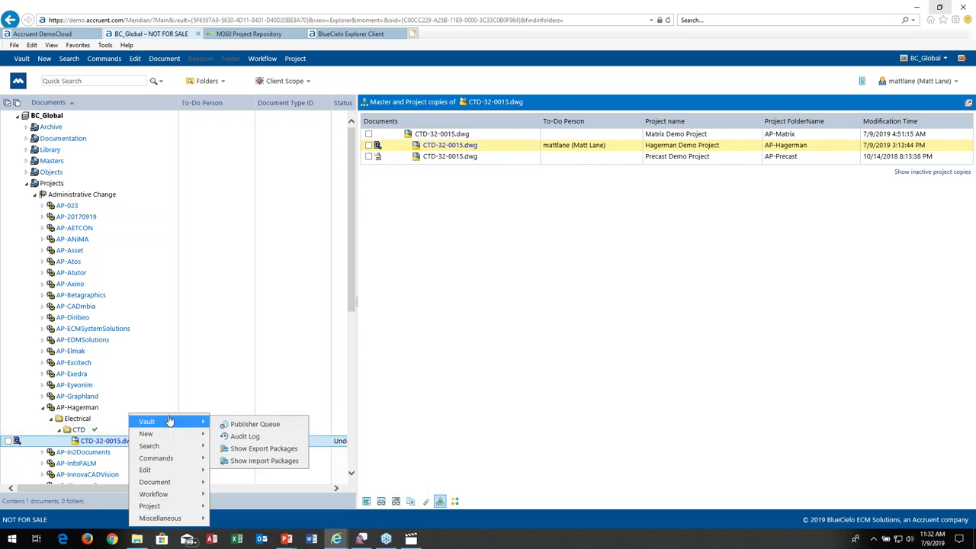
left_click(349, 270)
- Look through the Administrative Change projects and the other project categories in the Projects folder
scroll(349, 275, "down", 1)
scroll(349, 276, "up", 1)
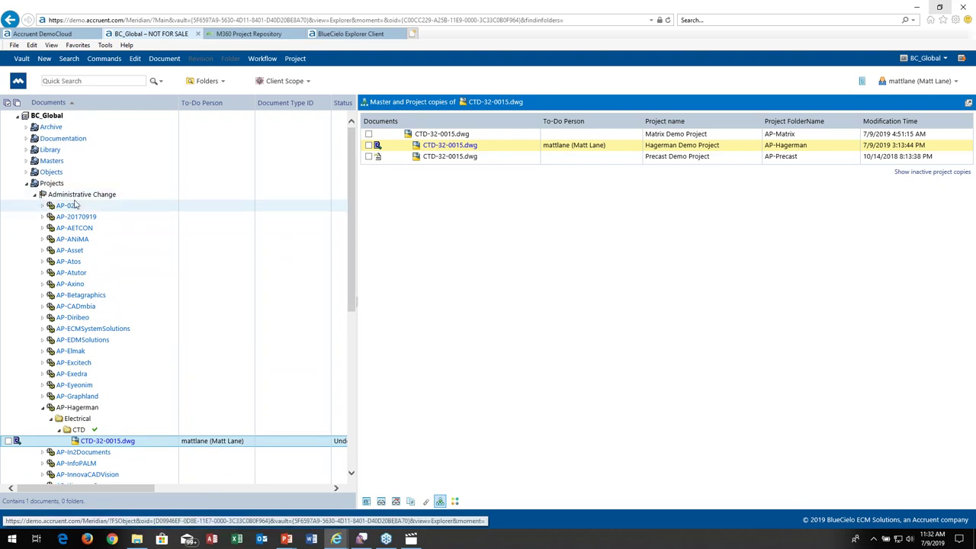
scroll(343, 257, "down", 2)
scroll(343, 256, "down", 7)
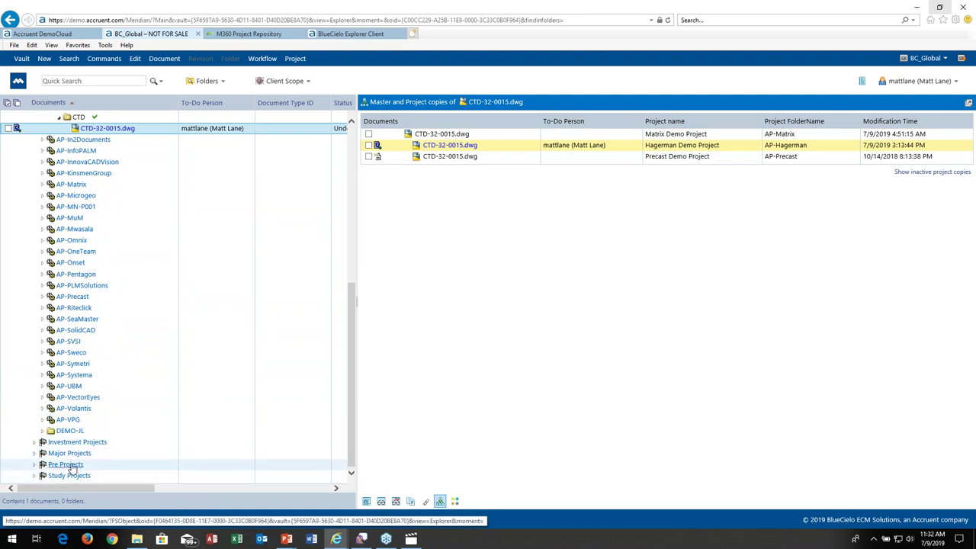
left_click_drag(351, 375, 367, 292)
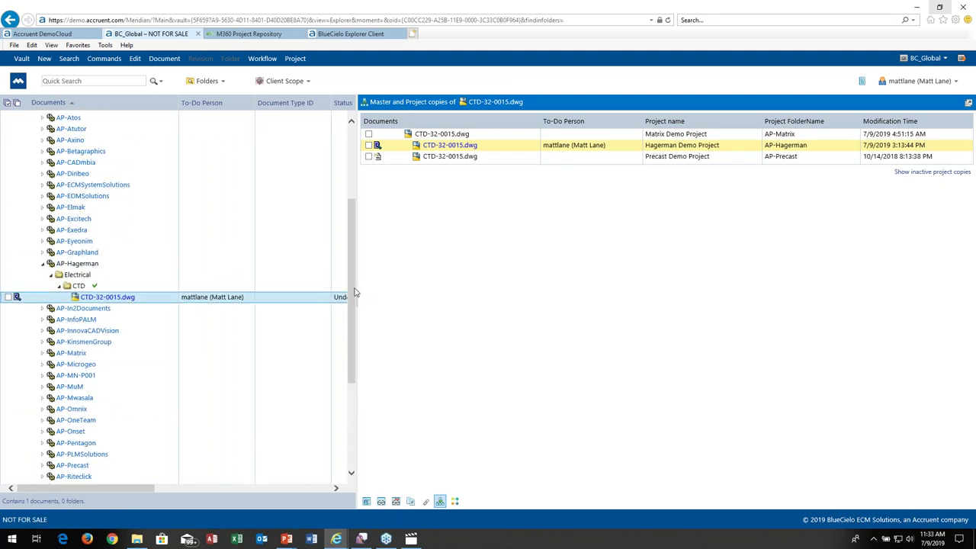
scroll(350, 292, "down", 1)
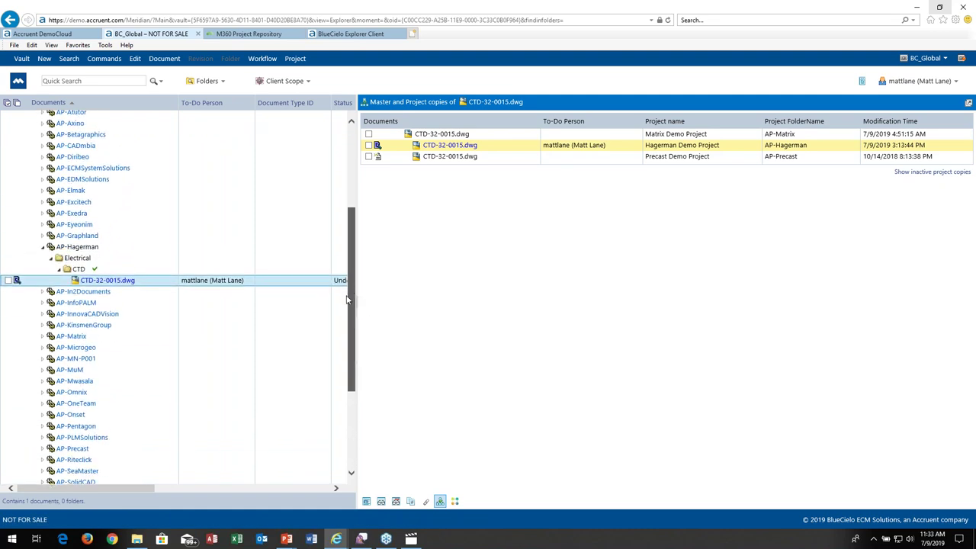
left_click_drag(347, 297, 349, 203)
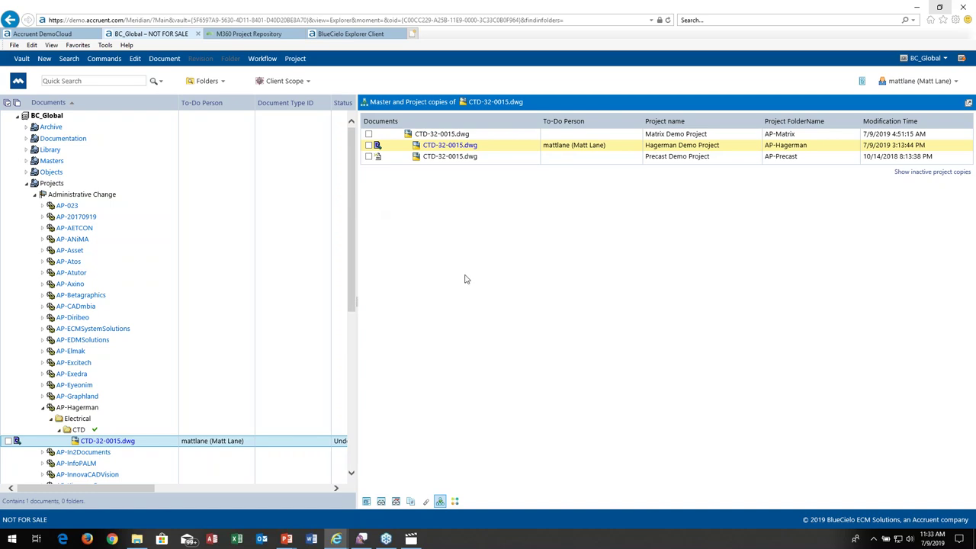
- Show the workflow diagram of the AP-Hagerman copy of CTD-32-0015.dwg and look at the document's Edit commands
left_click(455, 501)
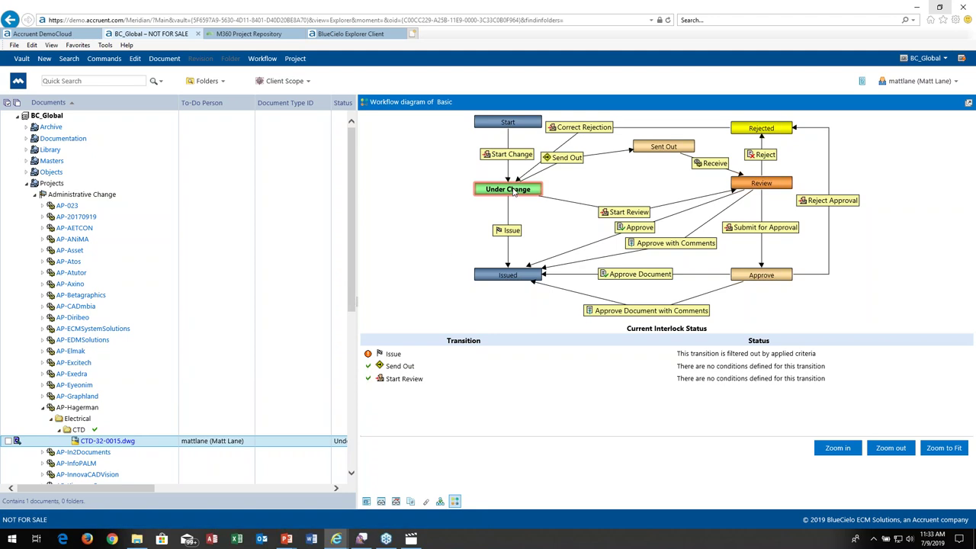
right_click(126, 445)
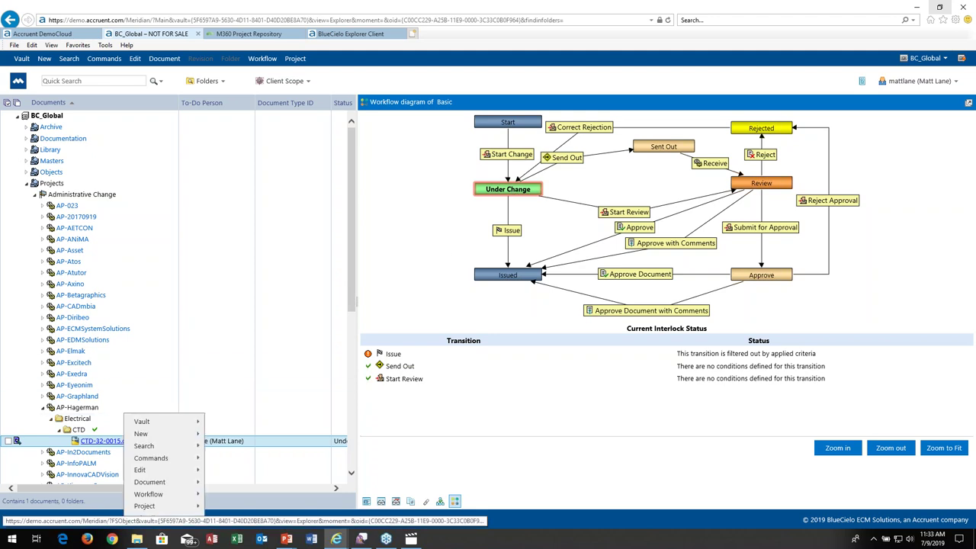
mouse_move(157, 487)
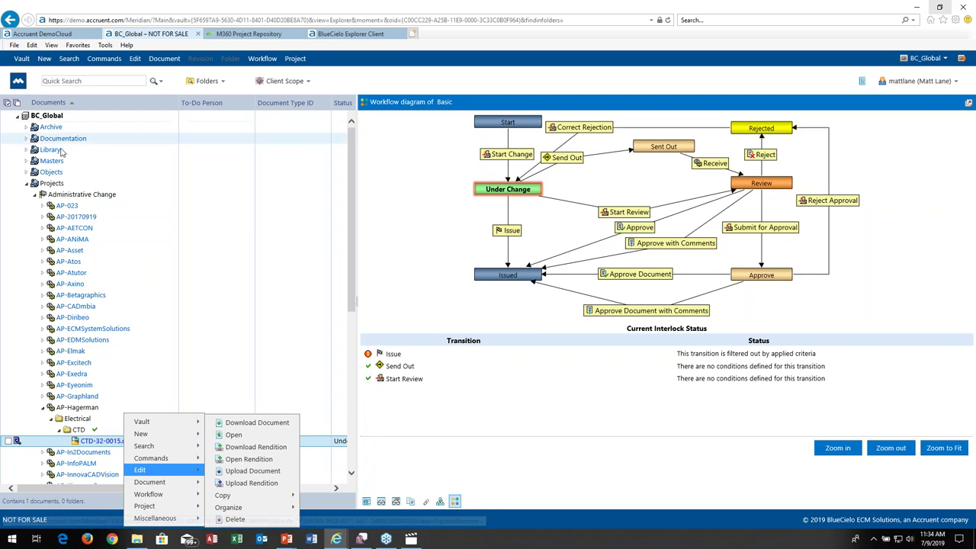
- Collapse the Projects folder and run a quick search of the vault for "00-zpw-1"
left_click(27, 185)
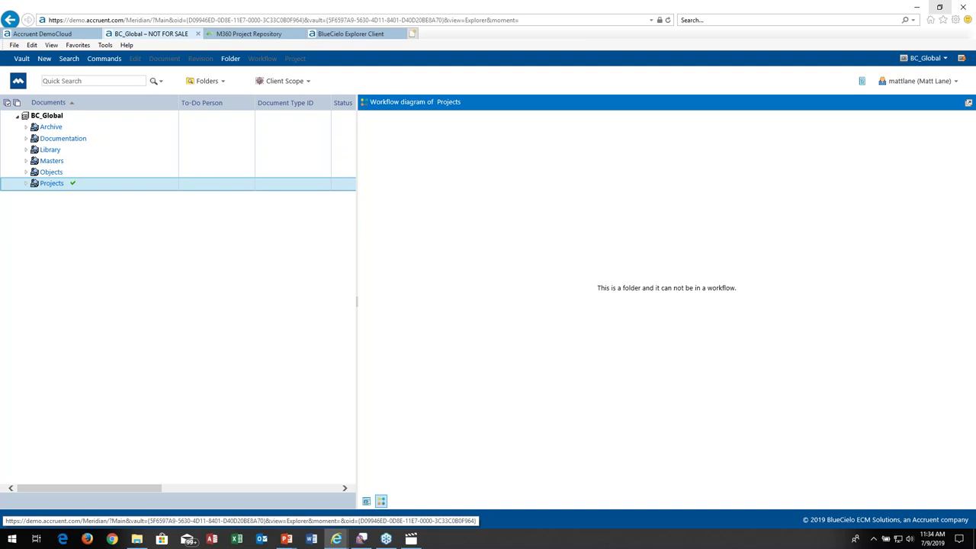
left_click(106, 80)
type("00")
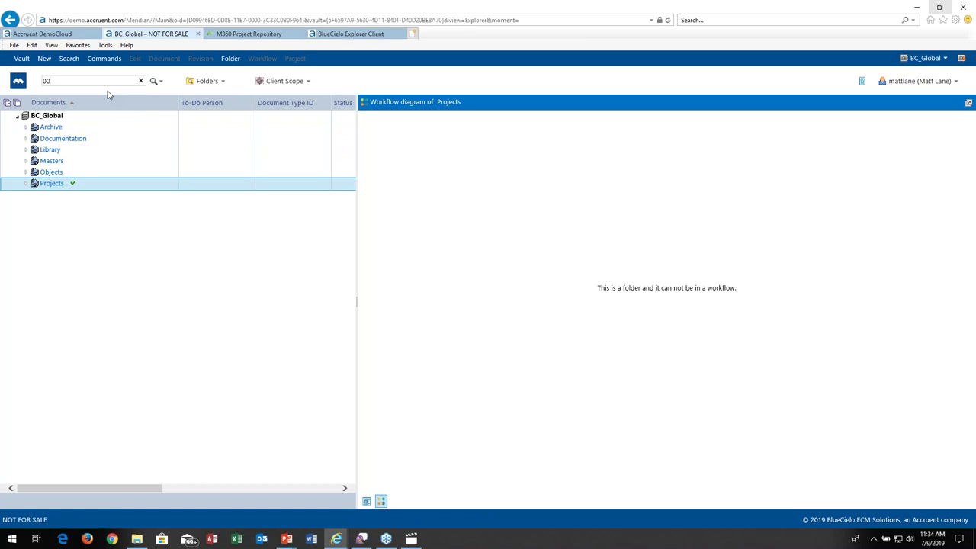
type("-2")
type("pw-1")
left_click(154, 81)
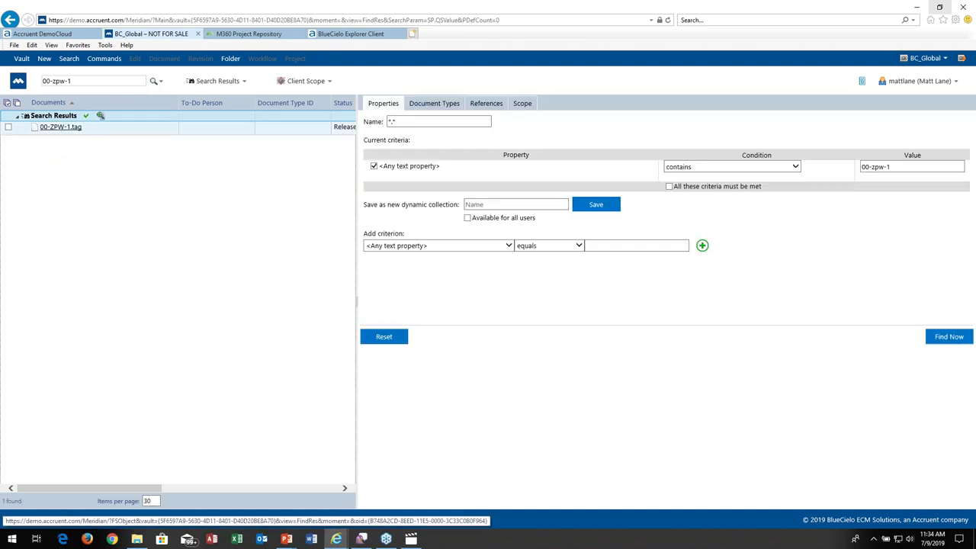
- Open 00-ZPW-1.tag from the search results and examine its document properties, tag information, linked tags and where-used documents
left_click(60, 128)
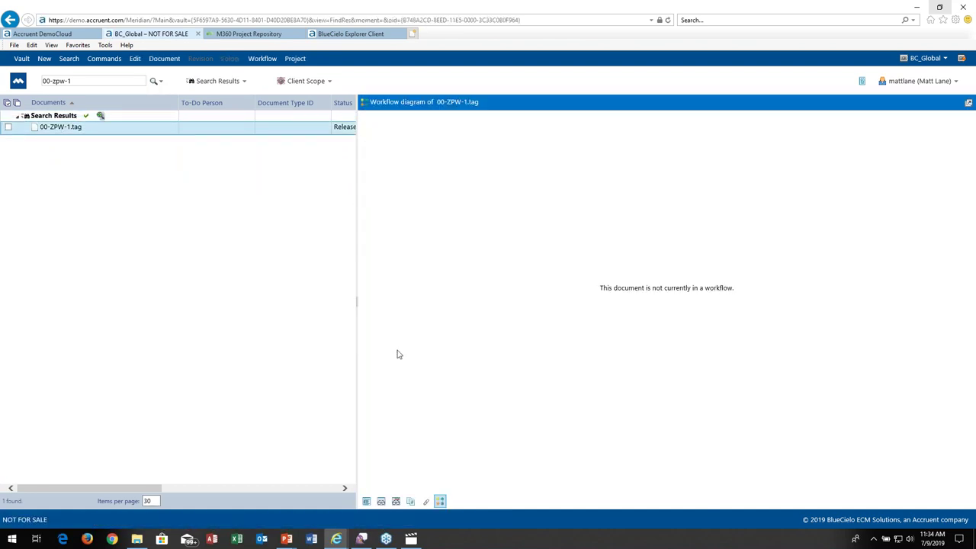
left_click(366, 502)
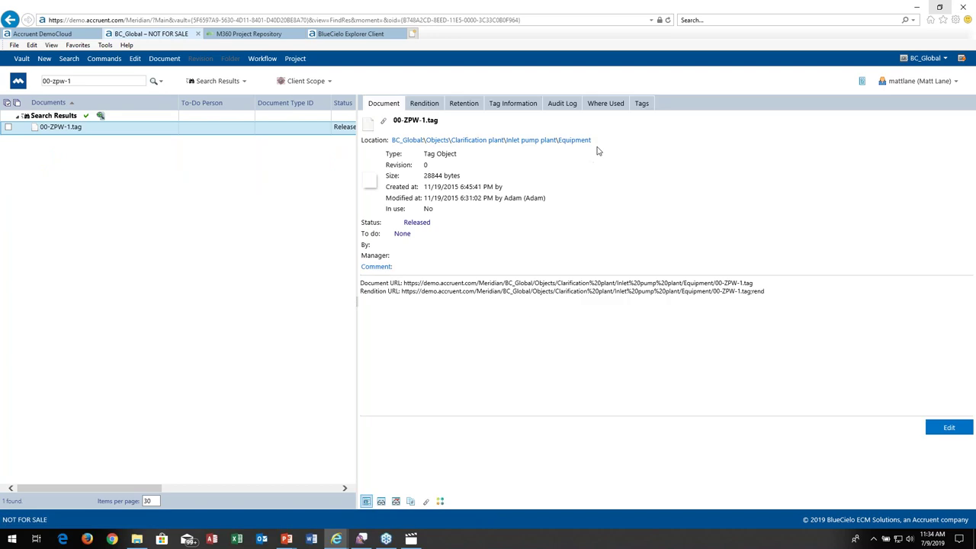
left_click(524, 104)
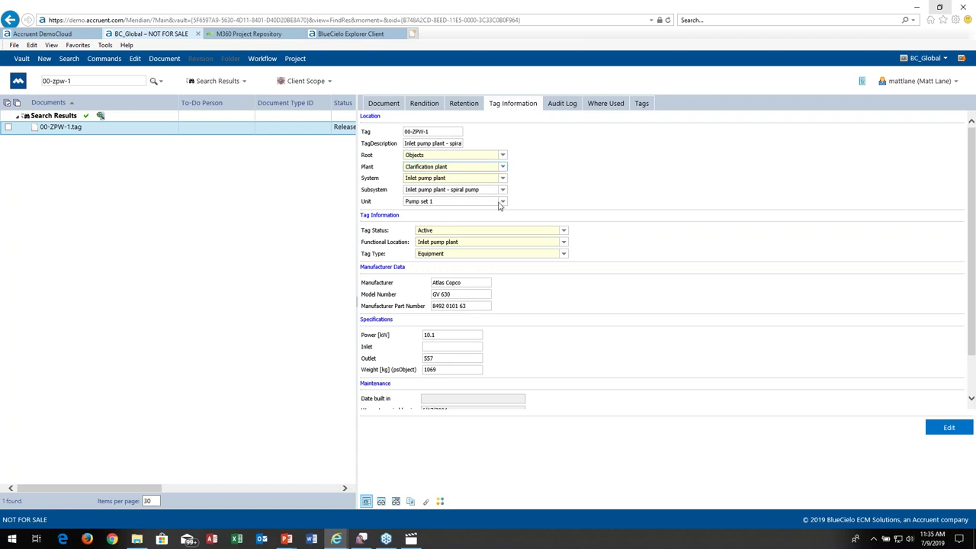
left_click(643, 105)
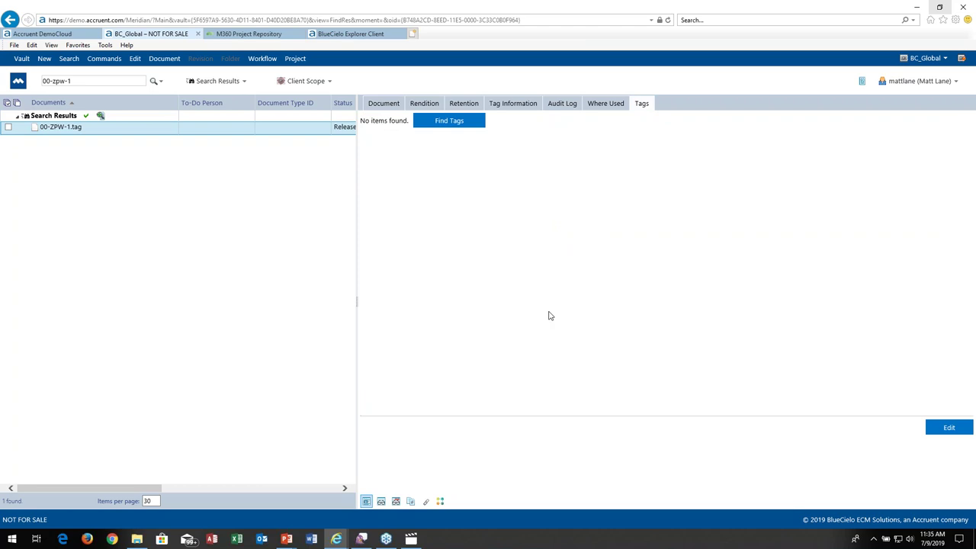
left_click(611, 106)
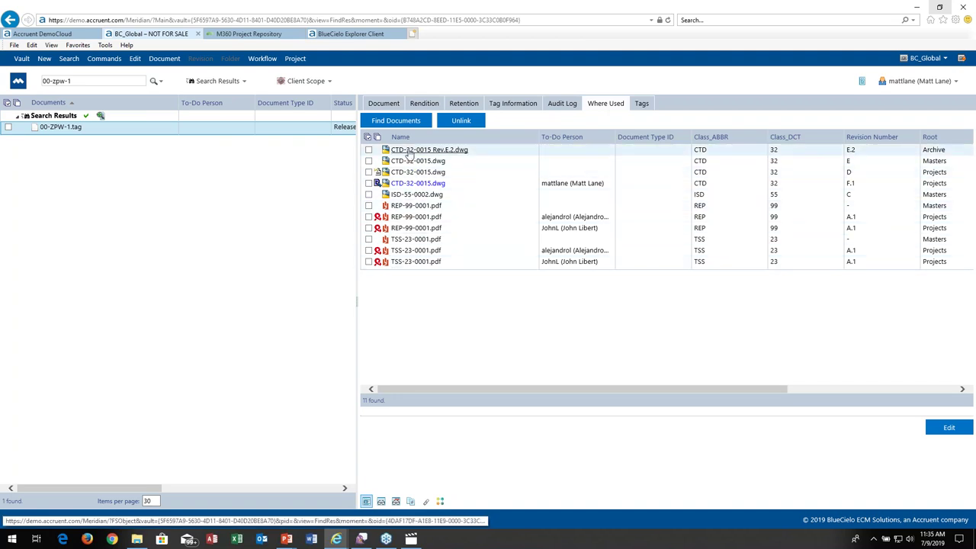
- Go to the master copy of REP-99-0001.pdf from the tag's where-used list and display the report's content
right_click(410, 196)
left_click(390, 297)
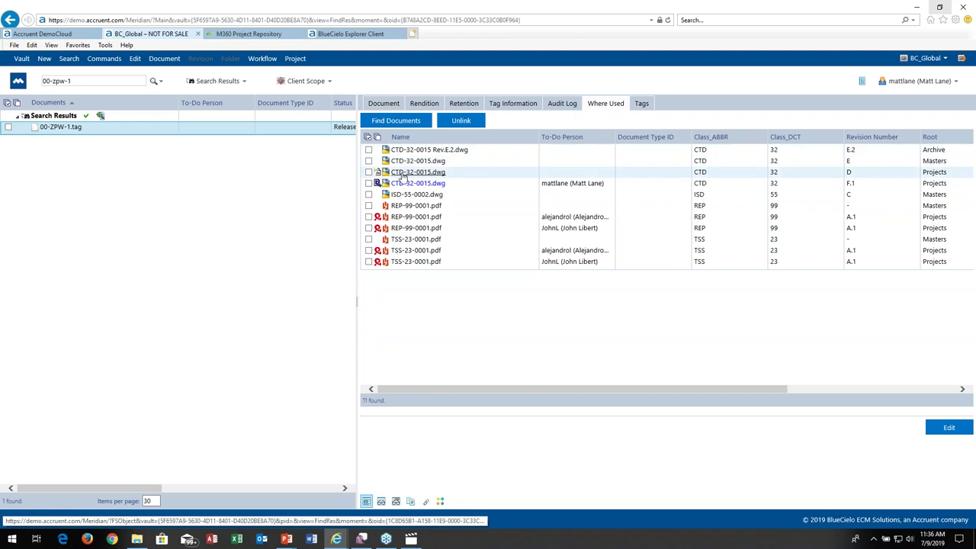
left_click(430, 209)
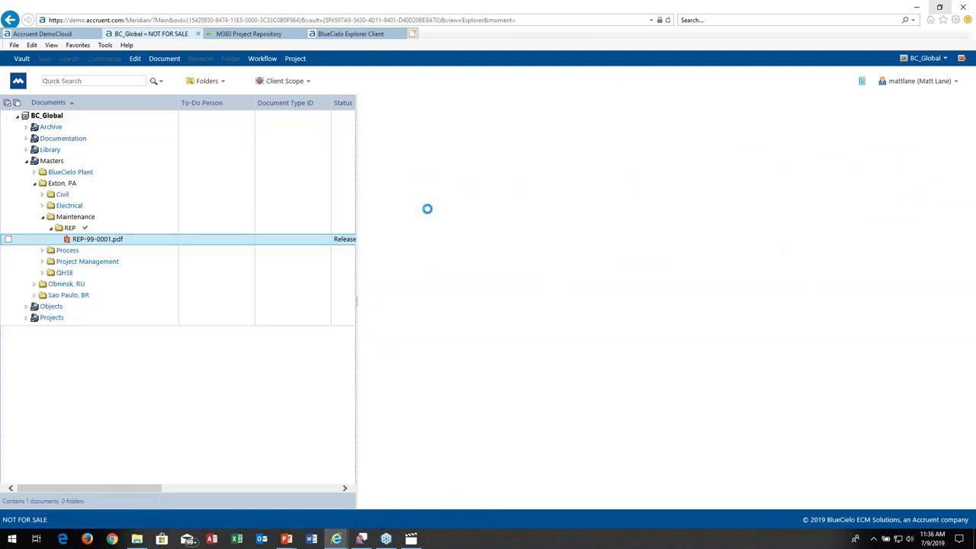
left_click(381, 502)
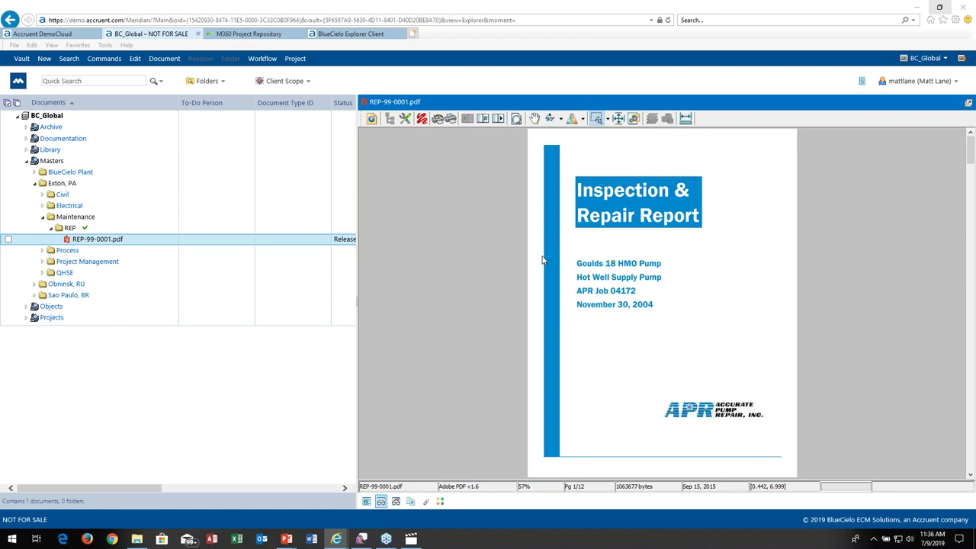
- Switch to Meridian Explorer, show all tags and filter them to Clarification plant, Inlet pump plant, Inlet pump plant - spiral pump
left_click(381, 36)
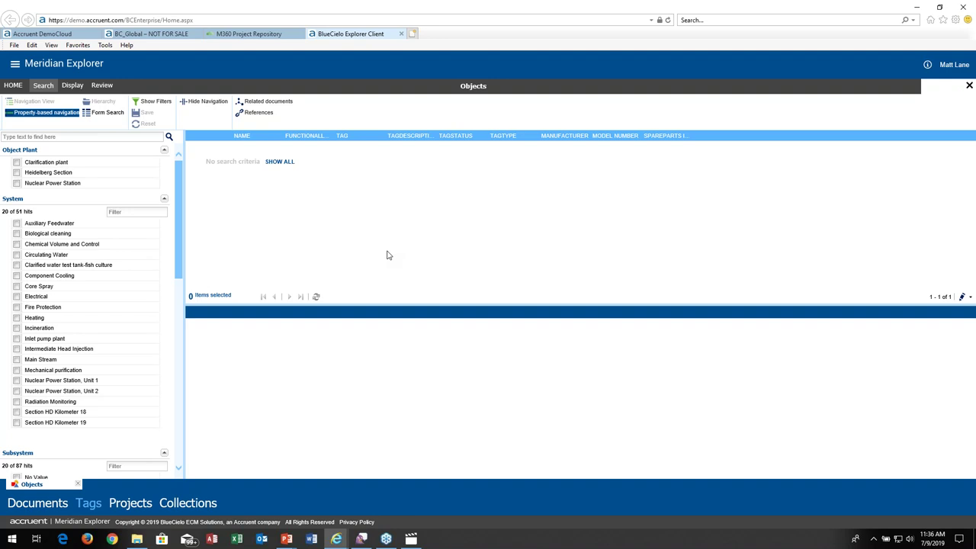
left_click(280, 162)
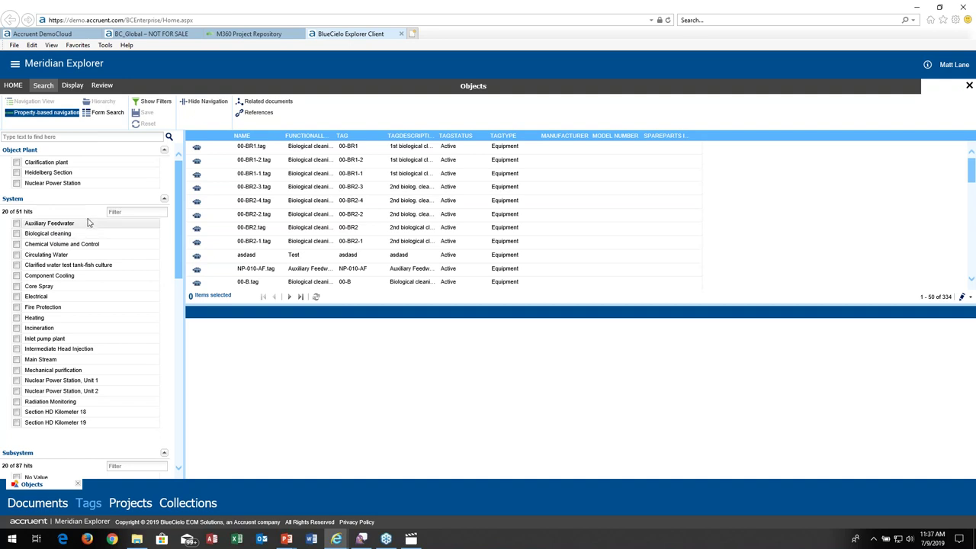
left_click(17, 162)
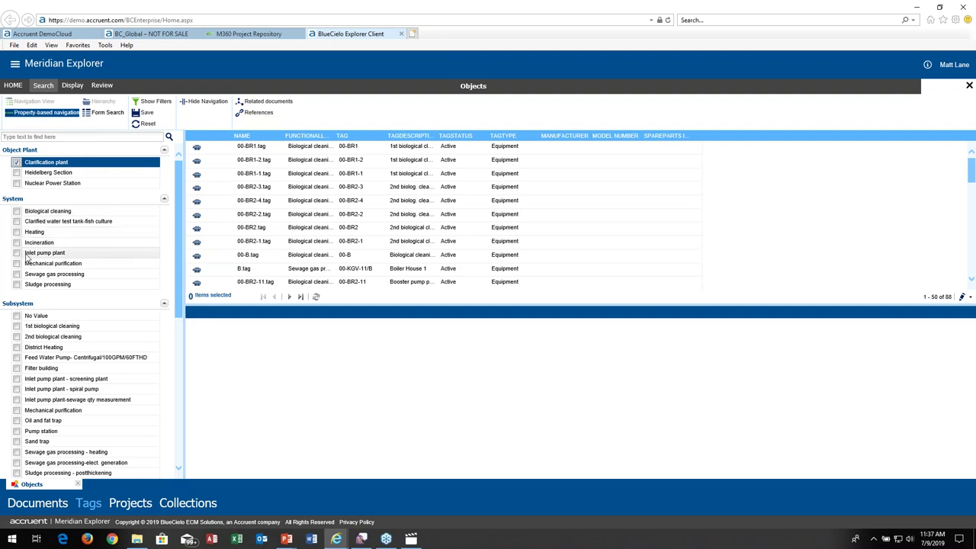
left_click(16, 255)
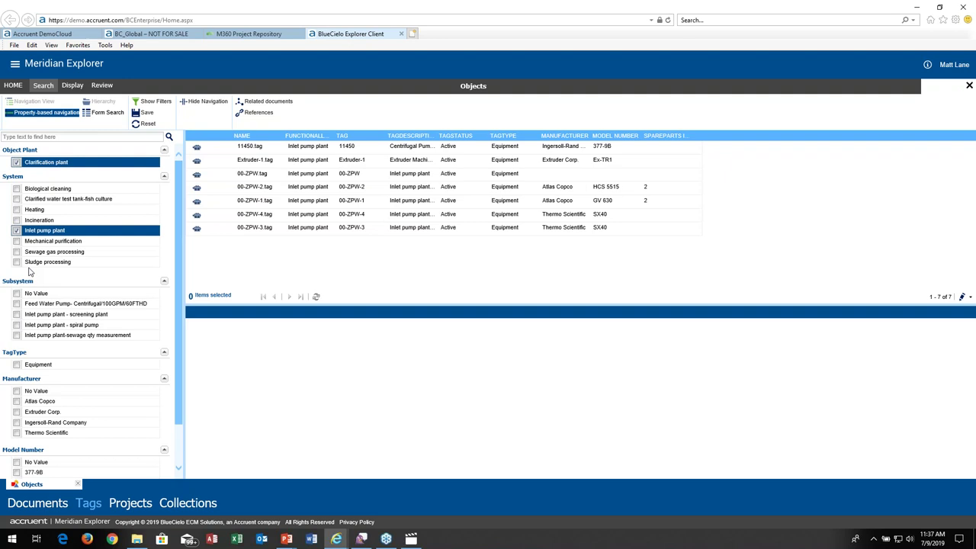
left_click(16, 325)
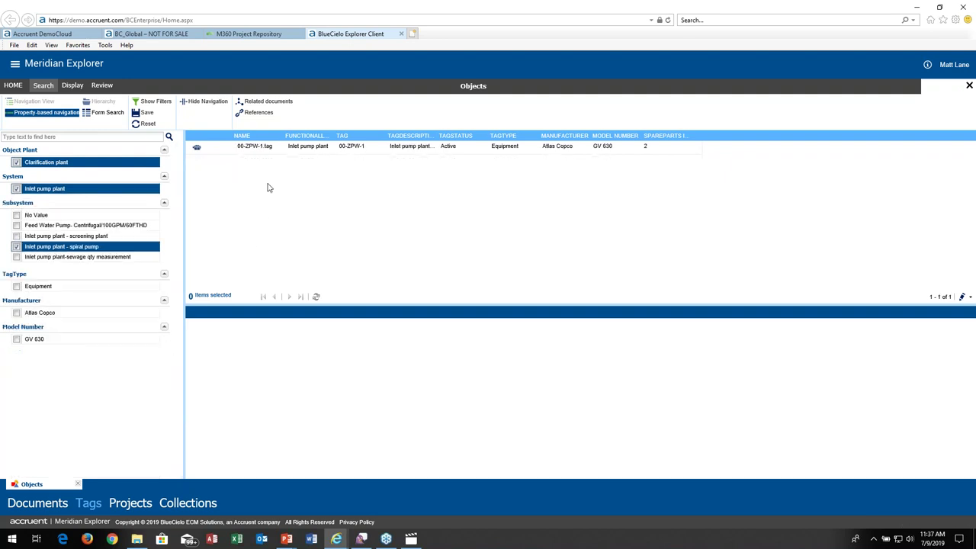
- Select 00-ZPW-1.tag and open its related document TSS-23-0001.pdf in the viewer
left_click(262, 150)
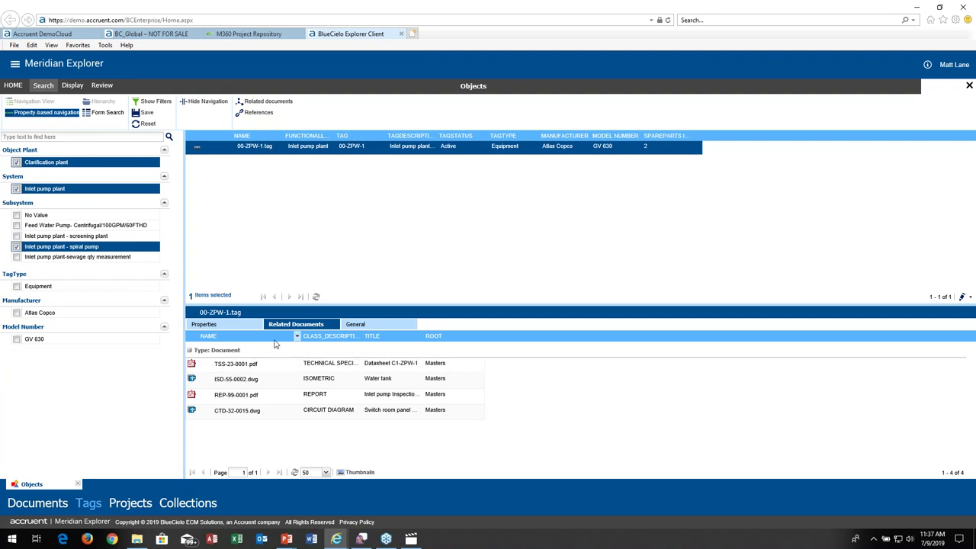
right_click(241, 369)
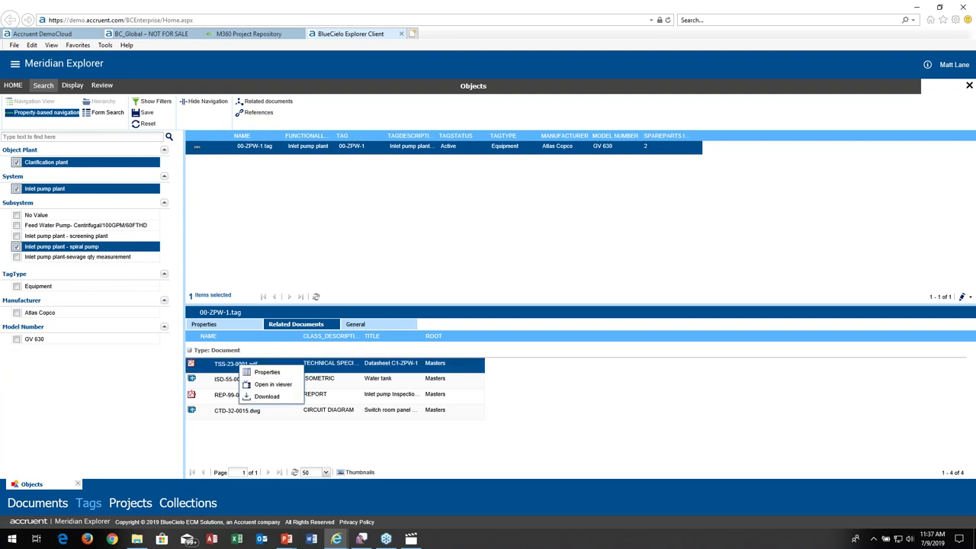
left_click(261, 386)
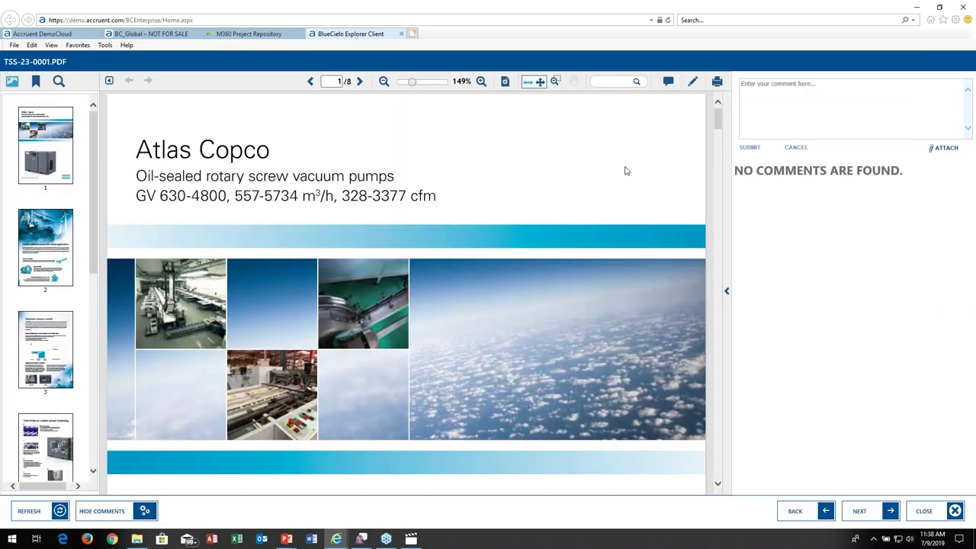
mouse_move(715, 118)
left_mouse_down()
mouse_move(717, 277)
mouse_move(718, 110)
left_mouse_up()
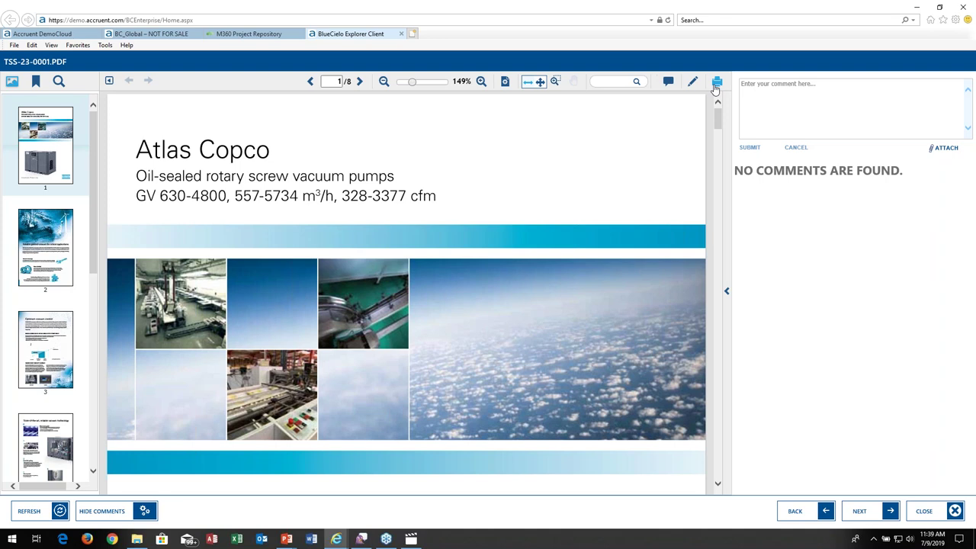
- Switch to Meridian Portal, return to the landing page and open the Hagerman project's overview
left_click_drag(280, 31, 409, 120)
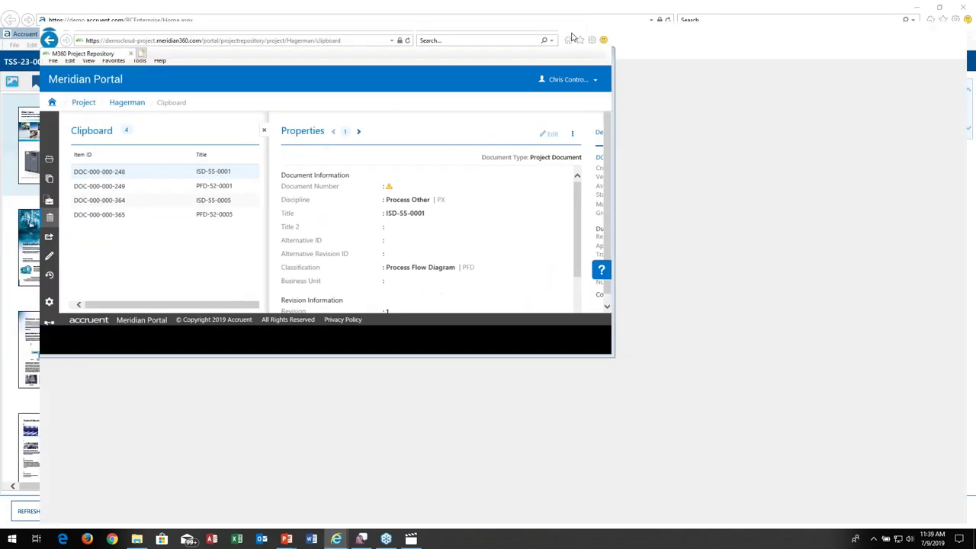
left_click(567, 35)
left_click(12, 90)
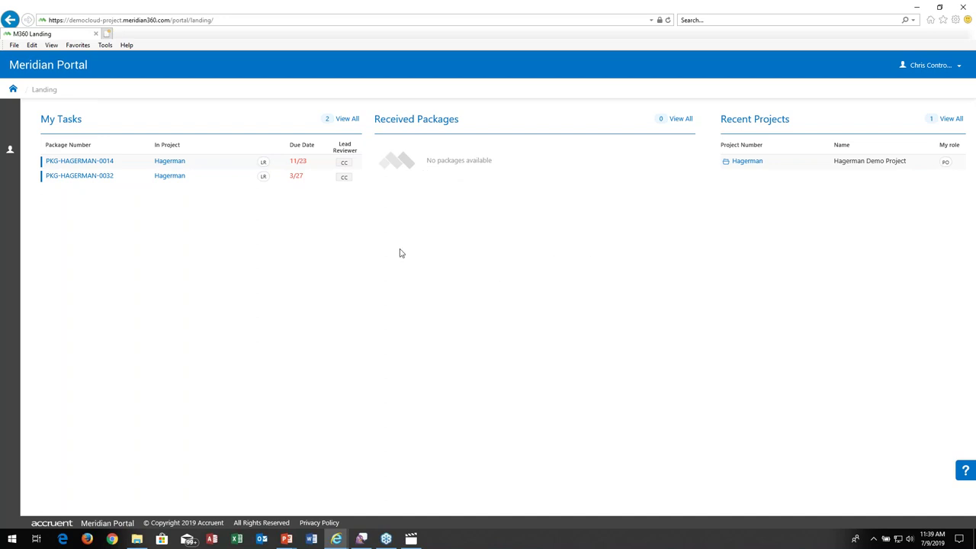
left_click(752, 163)
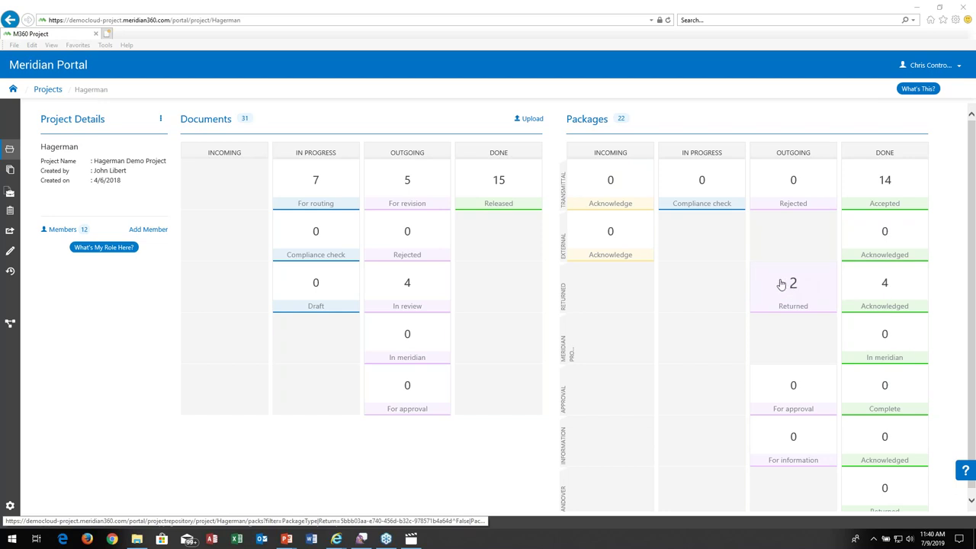
- Review the project's For routing documents, and inspect the Due Date Status and Assigned to filter options for all project documents
left_click(318, 183)
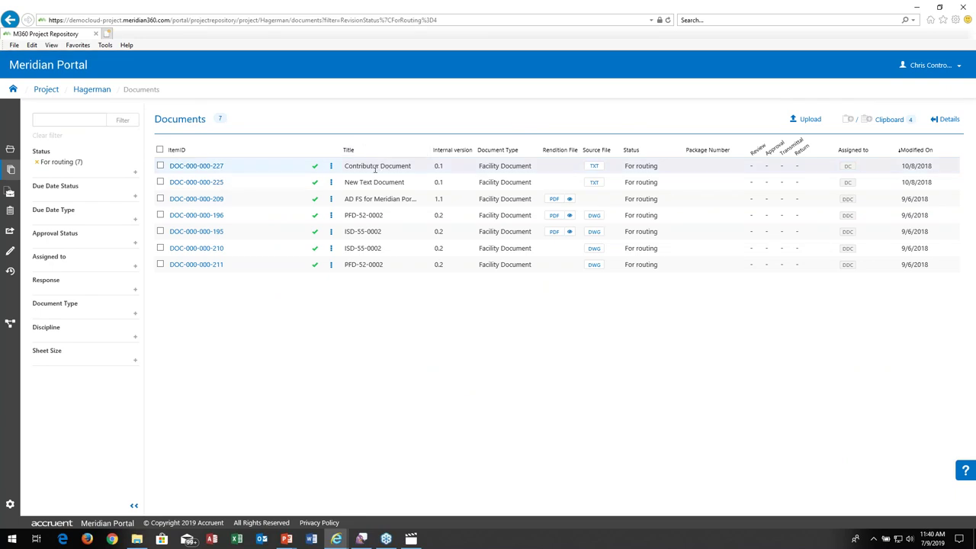
left_click(10, 150)
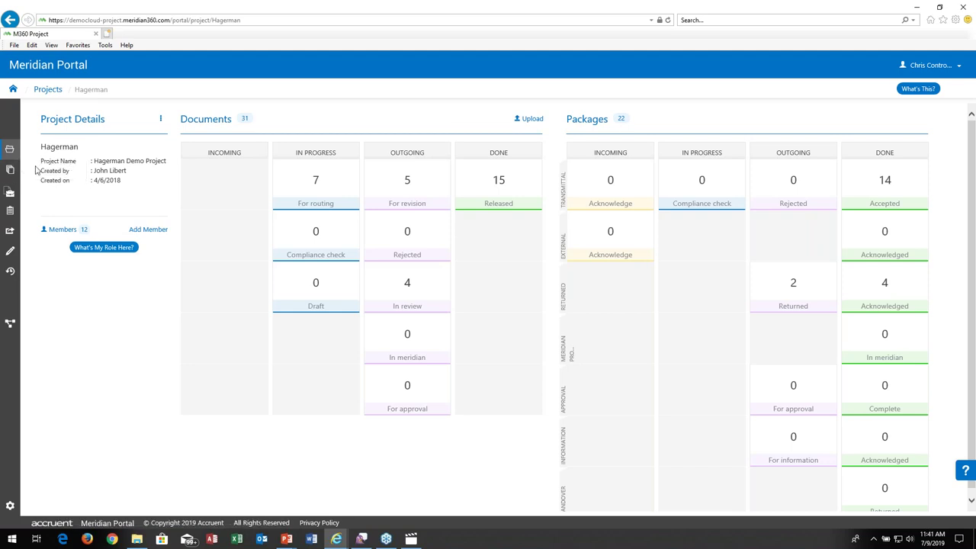
left_click(11, 170)
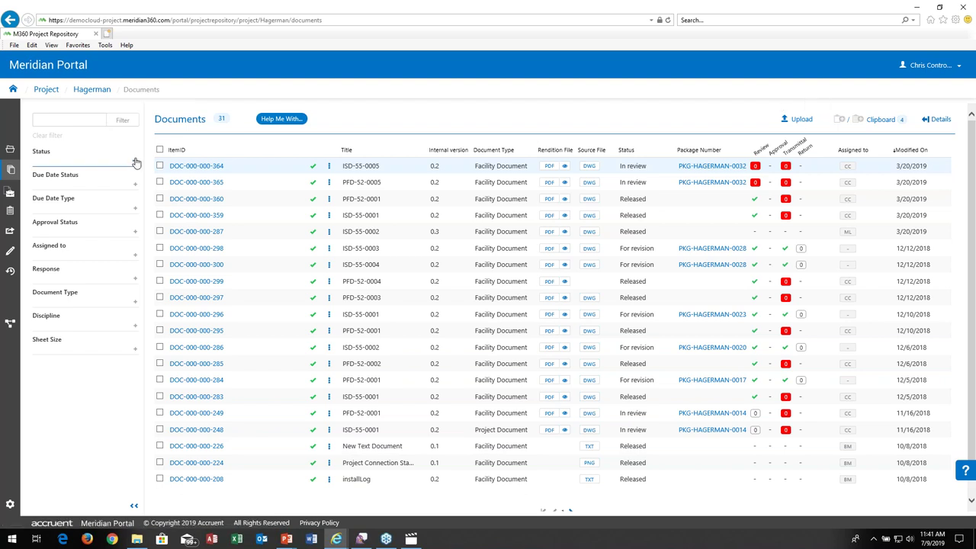
left_click(135, 186)
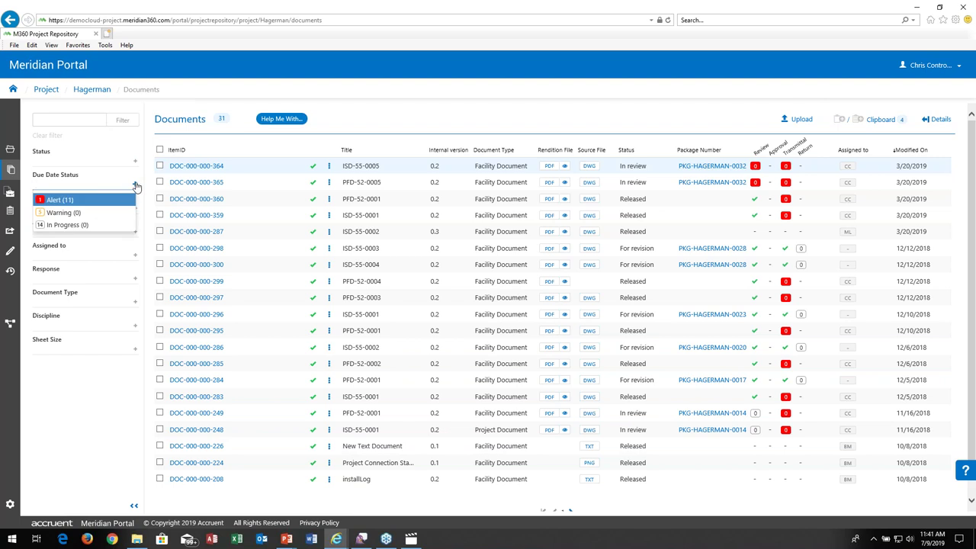
left_click(135, 257)
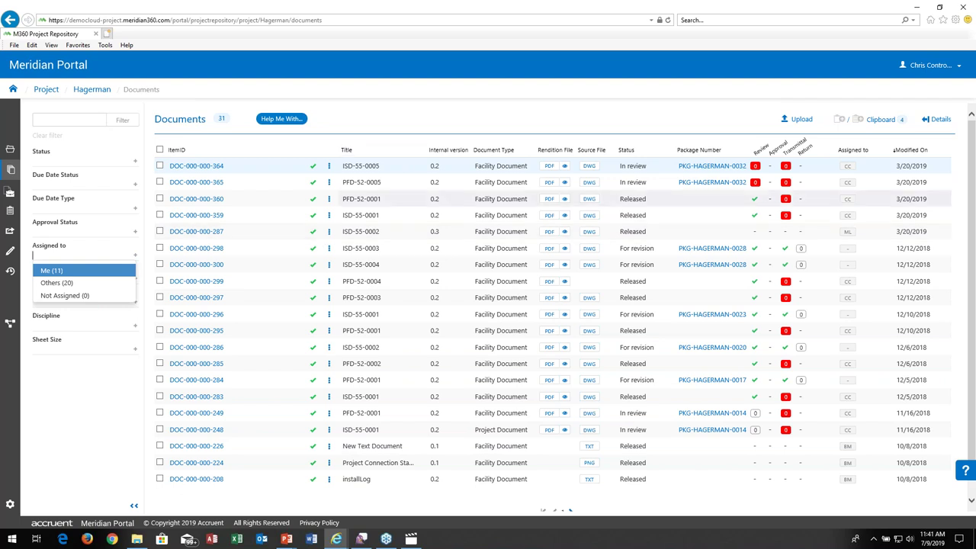
- Open package PKG-HAGERMAN-0031 from the project's packages and view the PDF rendition of its document ISD-55-0005
left_click(8, 193)
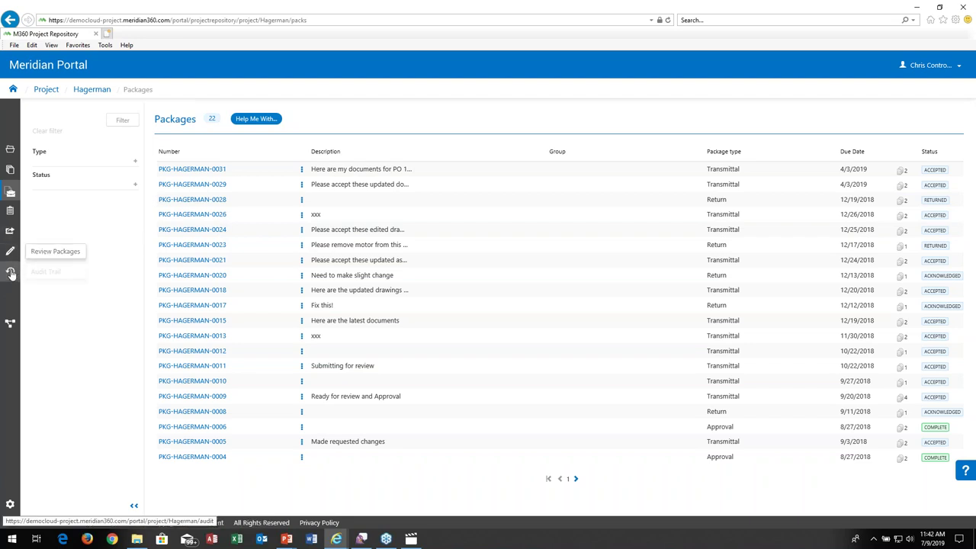
left_click(192, 168)
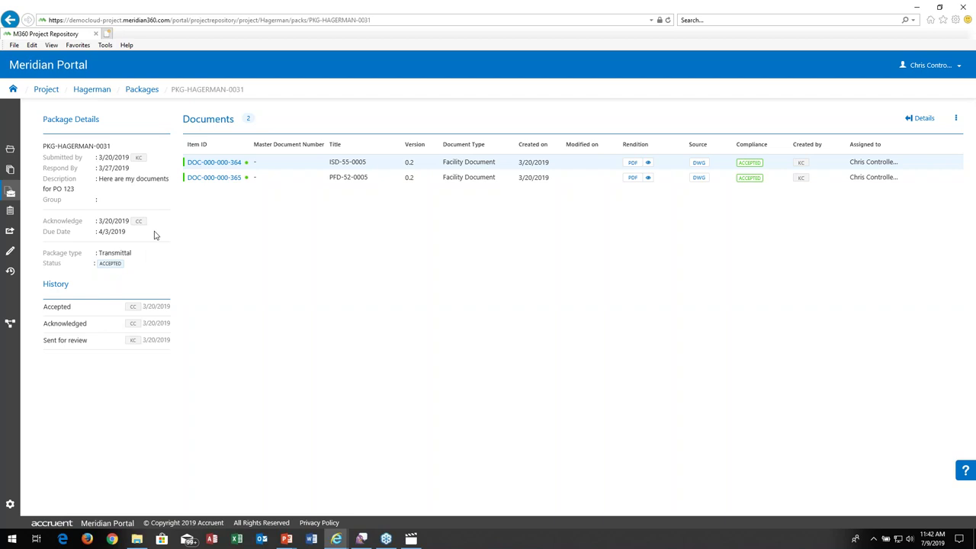
left_click(216, 163)
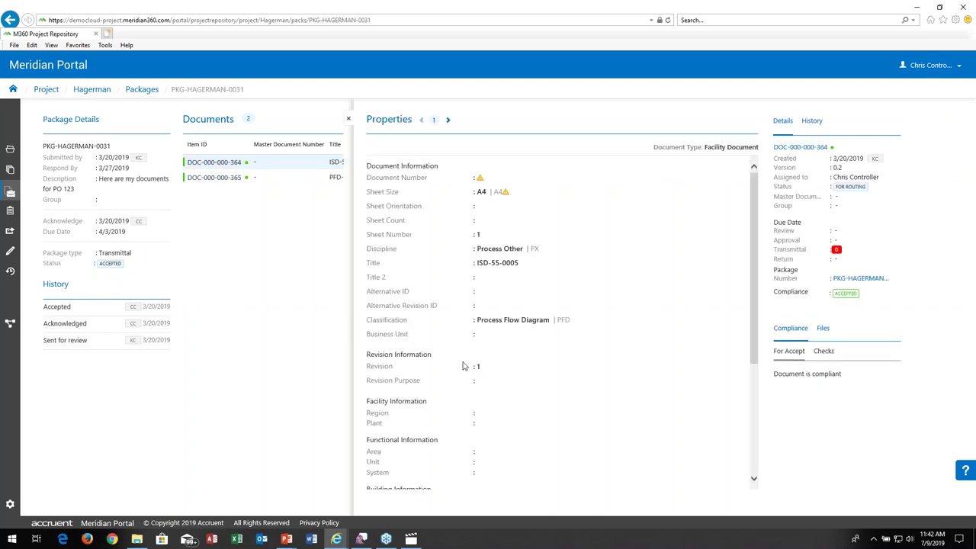
left_click(825, 330)
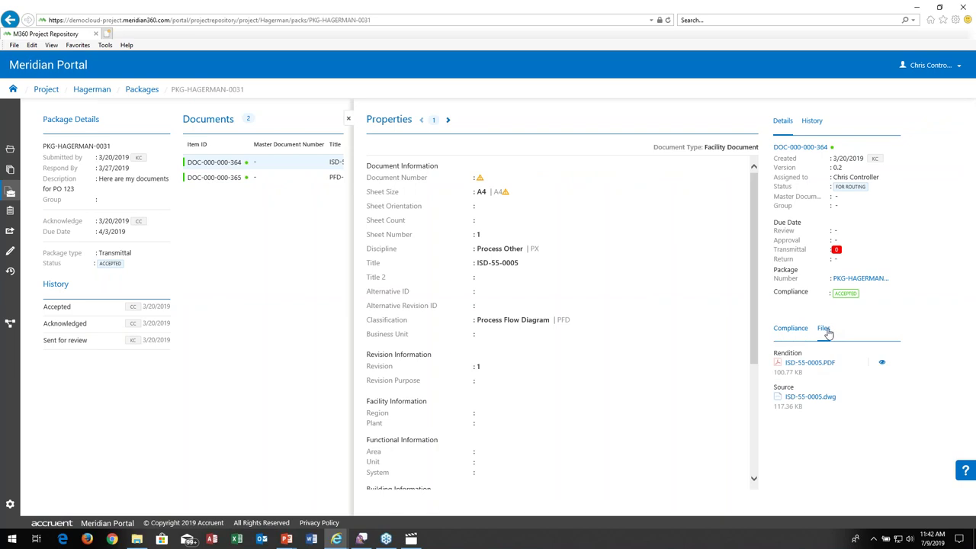
left_click(880, 362)
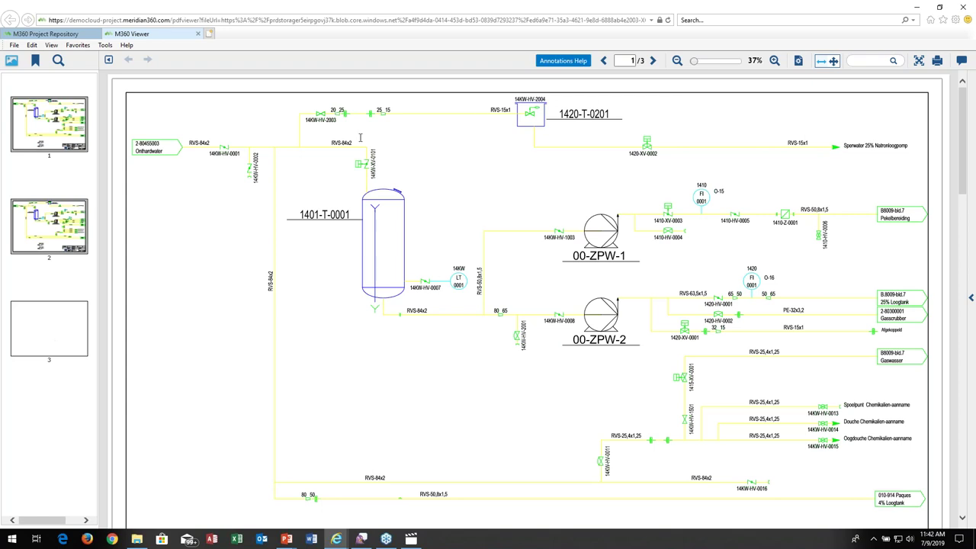
- Compare the ISD-55-0005 drawing with its package and property details, and close the drawing viewer
left_click(61, 34)
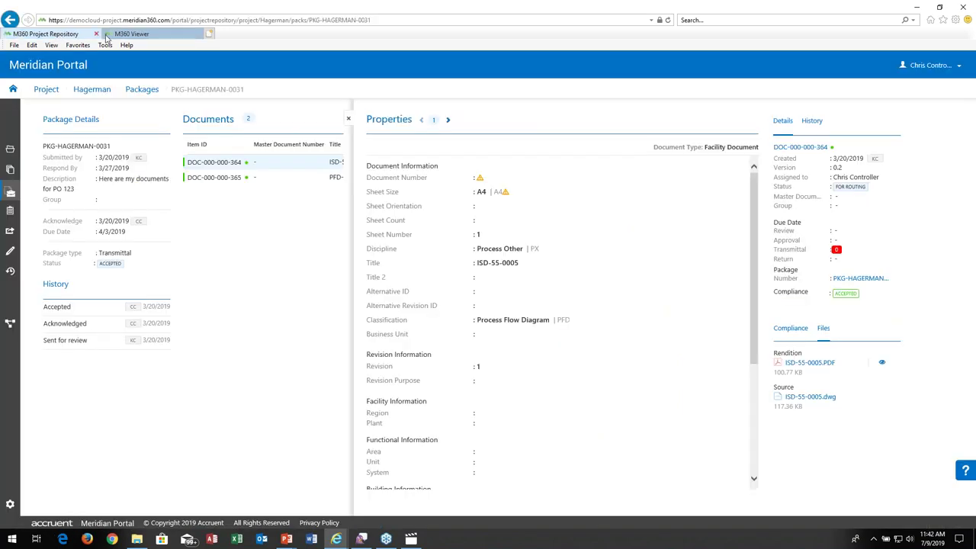
left_click(162, 34)
left_click(80, 34)
left_click(160, 35)
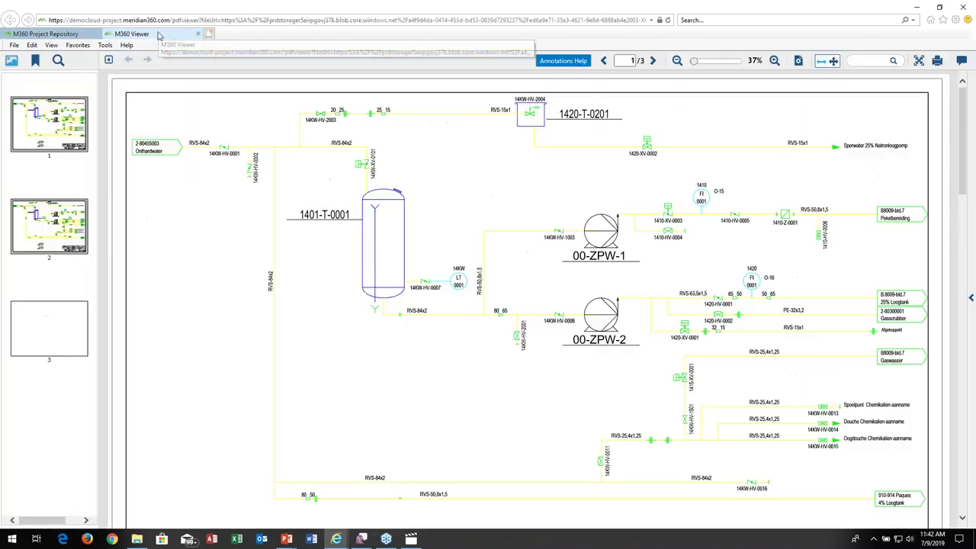
left_click(60, 35)
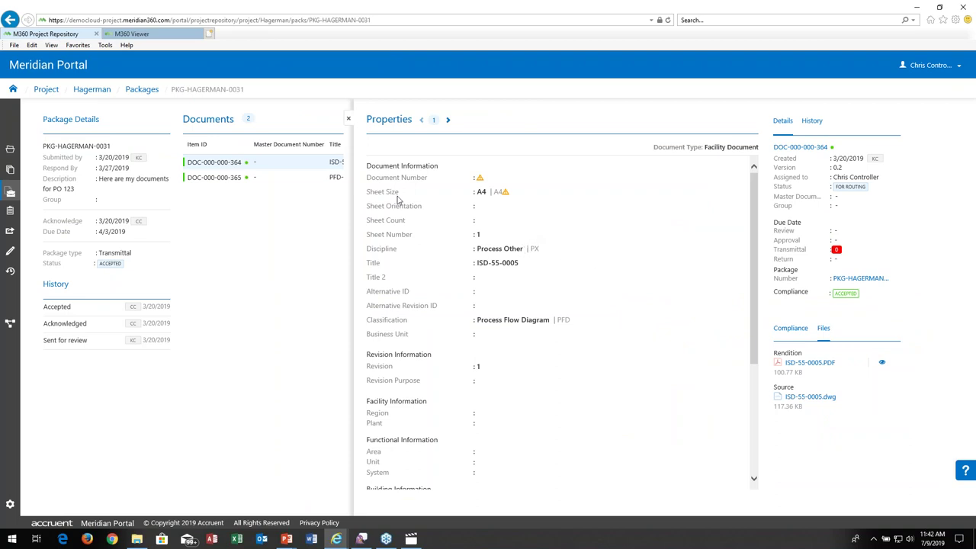
left_click(131, 35)
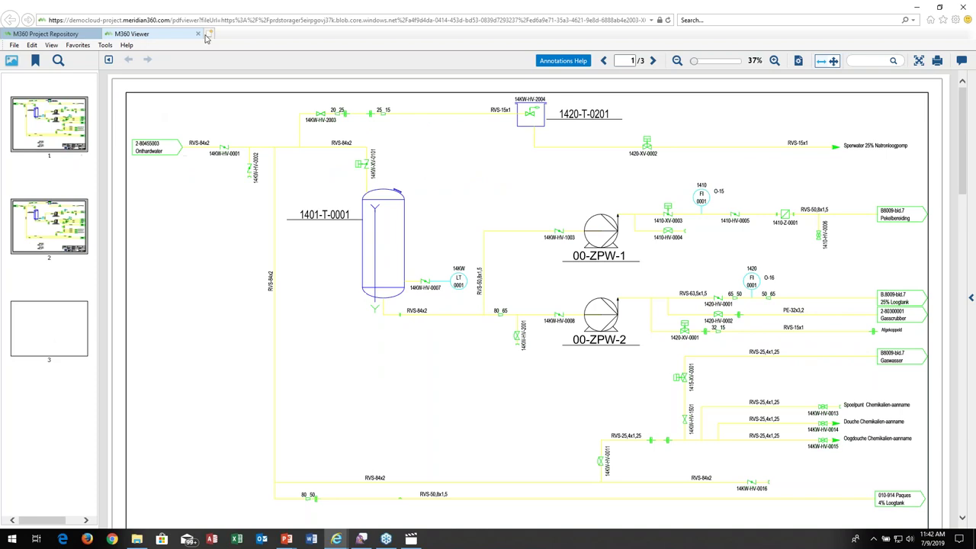
left_click(199, 34)
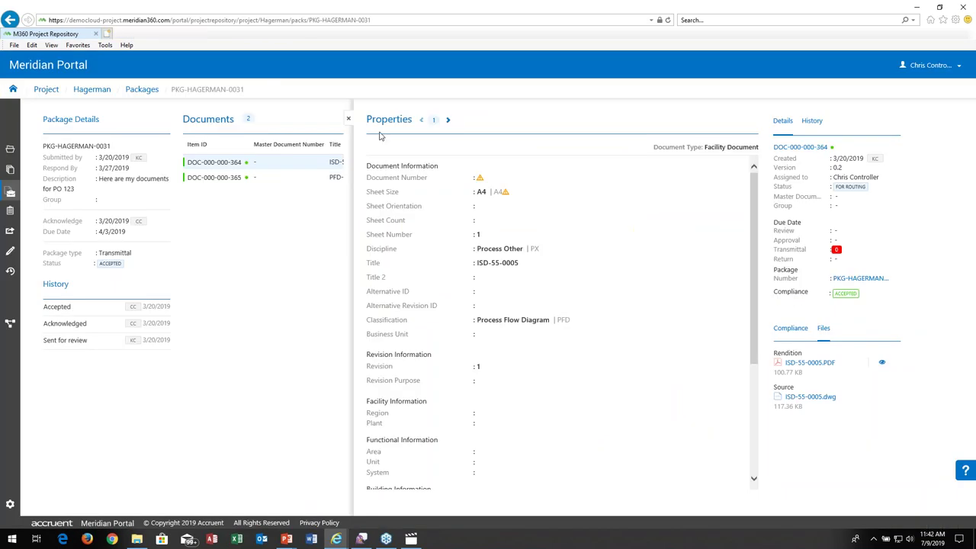
- Show the properties of the package's second document, view its PDF rendition PFD-52-0005.PDF, and close the viewer
left_click(448, 121)
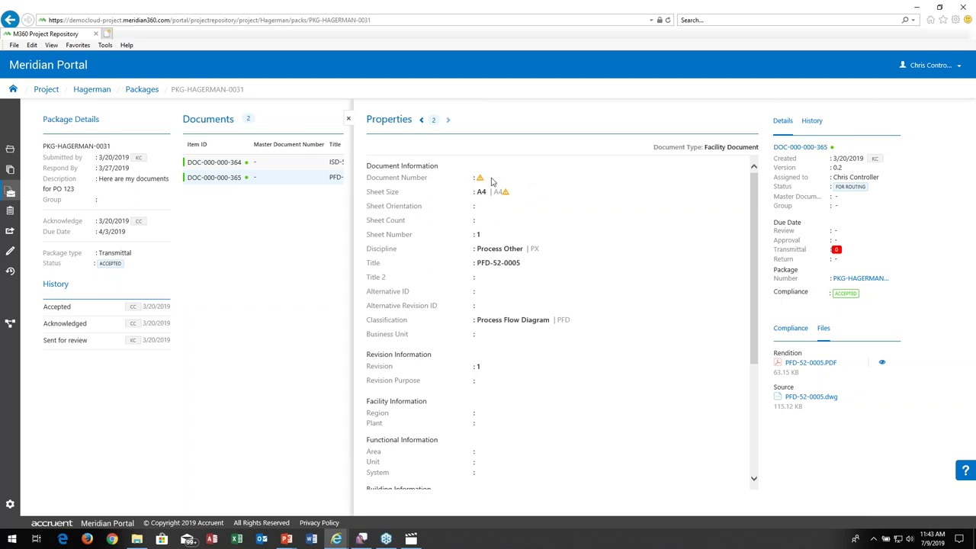
left_click(882, 366)
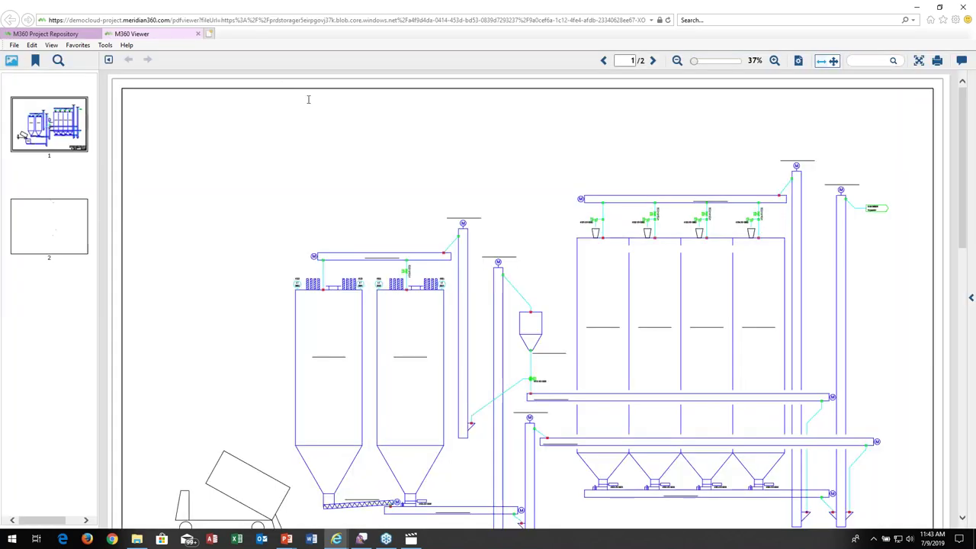
left_click(198, 34)
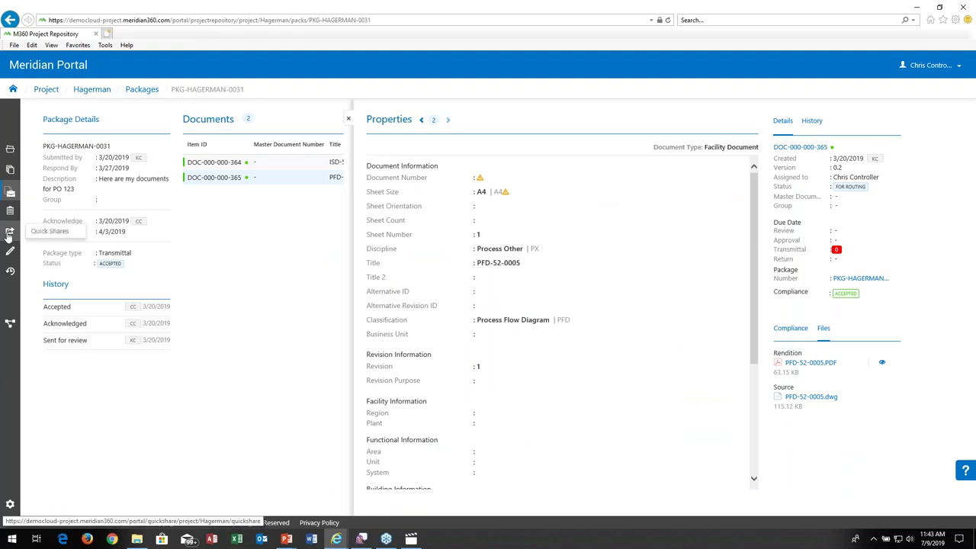
- Open the Hagerman project's full document list, inspect the details of DOC-000-000-364, and close its details
left_click(11, 171)
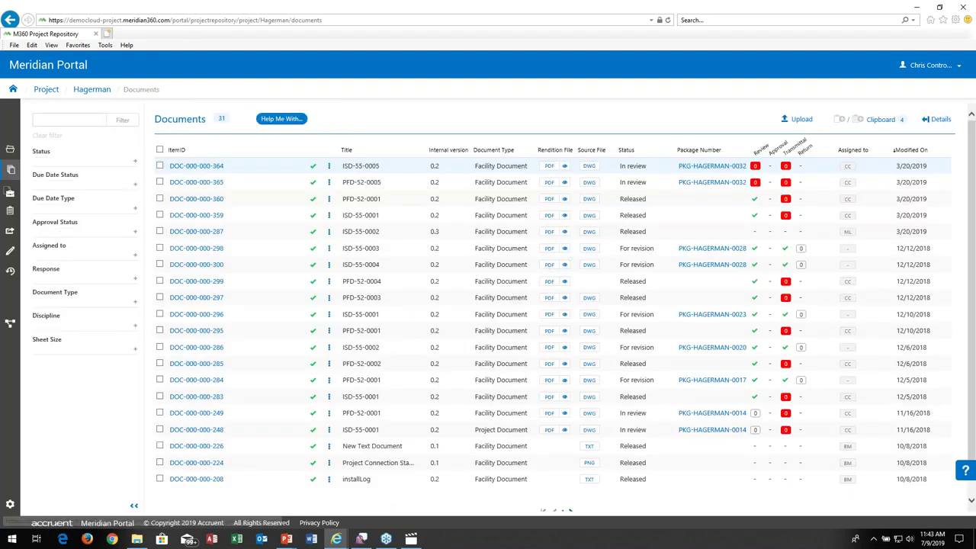
left_click(938, 120)
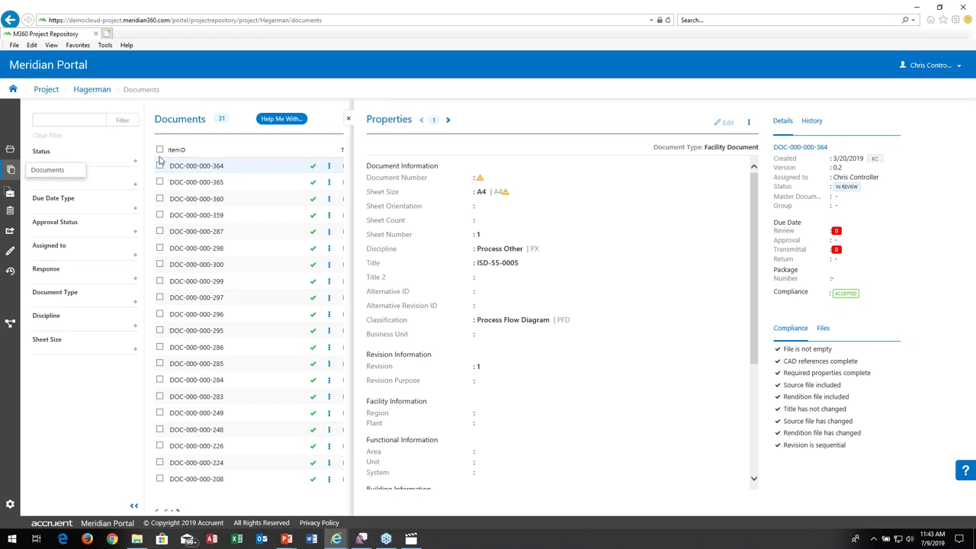
left_click(350, 120)
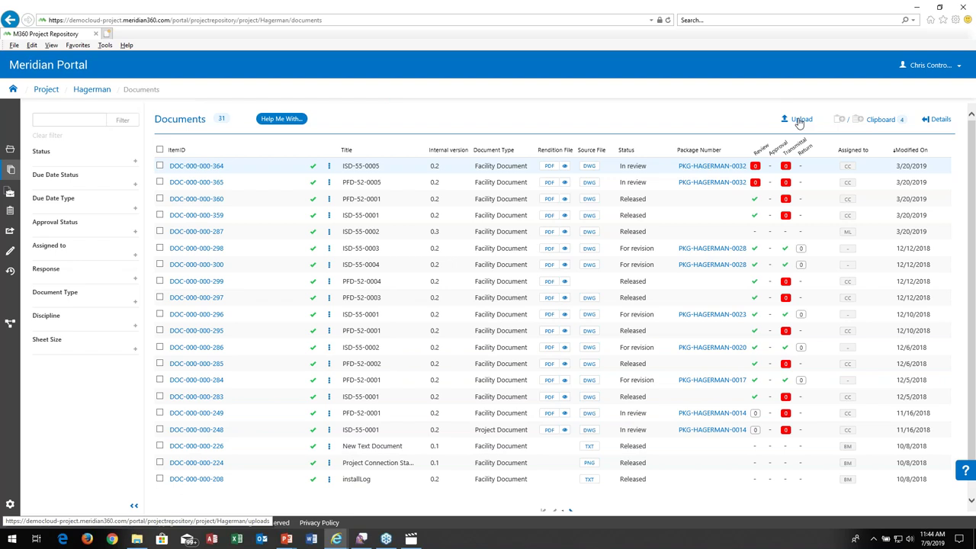
key("alt+Tab")
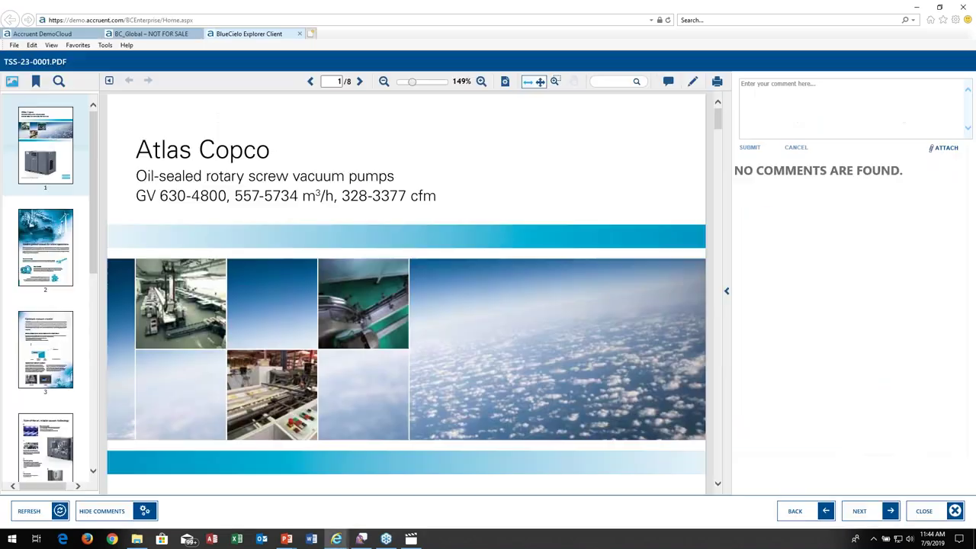
key("alt+Tab")
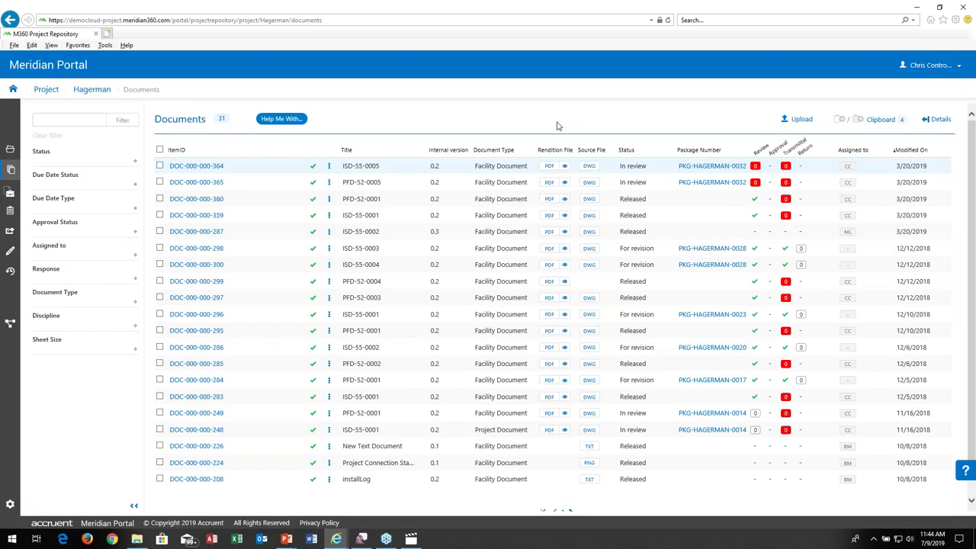
key("alt+Tab")
key("alt+Tab")
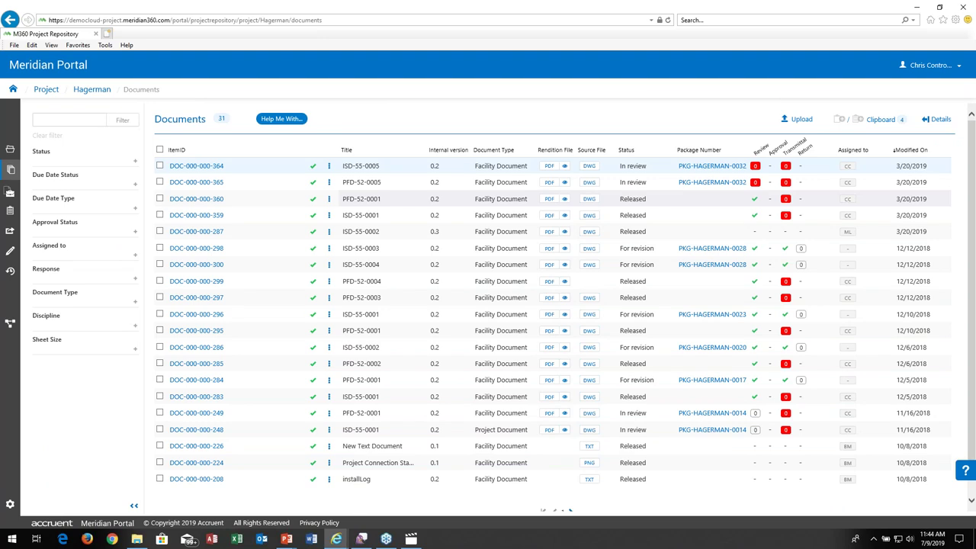
- Switch to the Meridian Solution Overview slide show and advance from the Demo slide to the Q&A slide
key("alt+Tab")
key("alt+Tab")
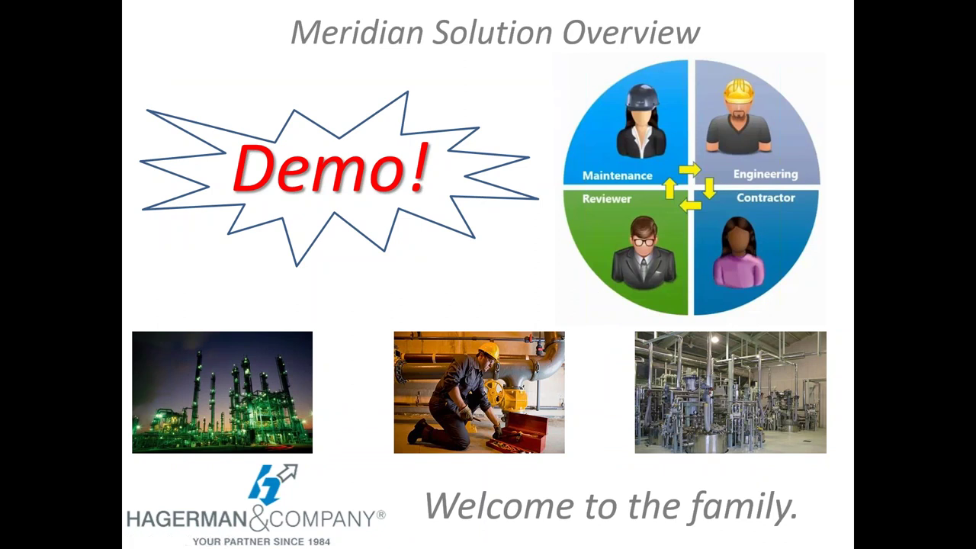
left_click(443, 200)
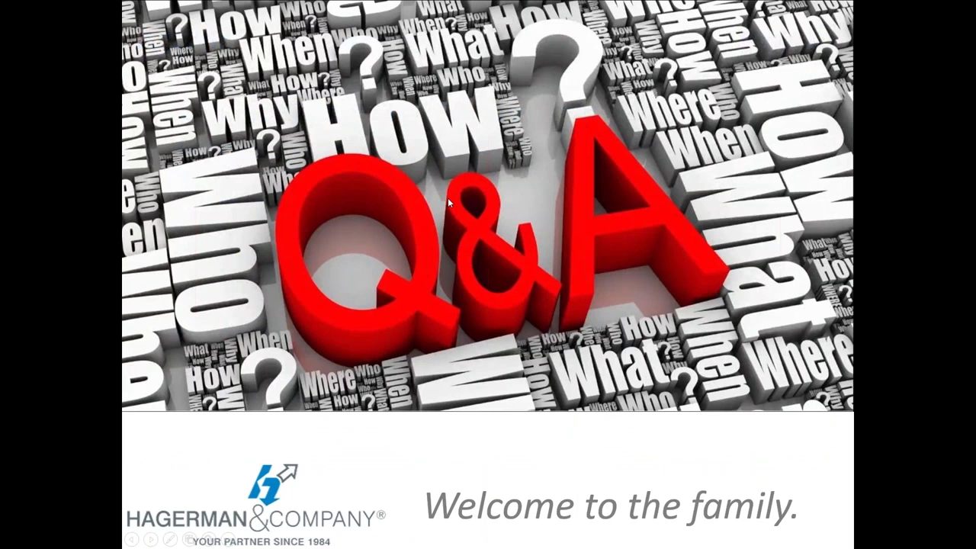